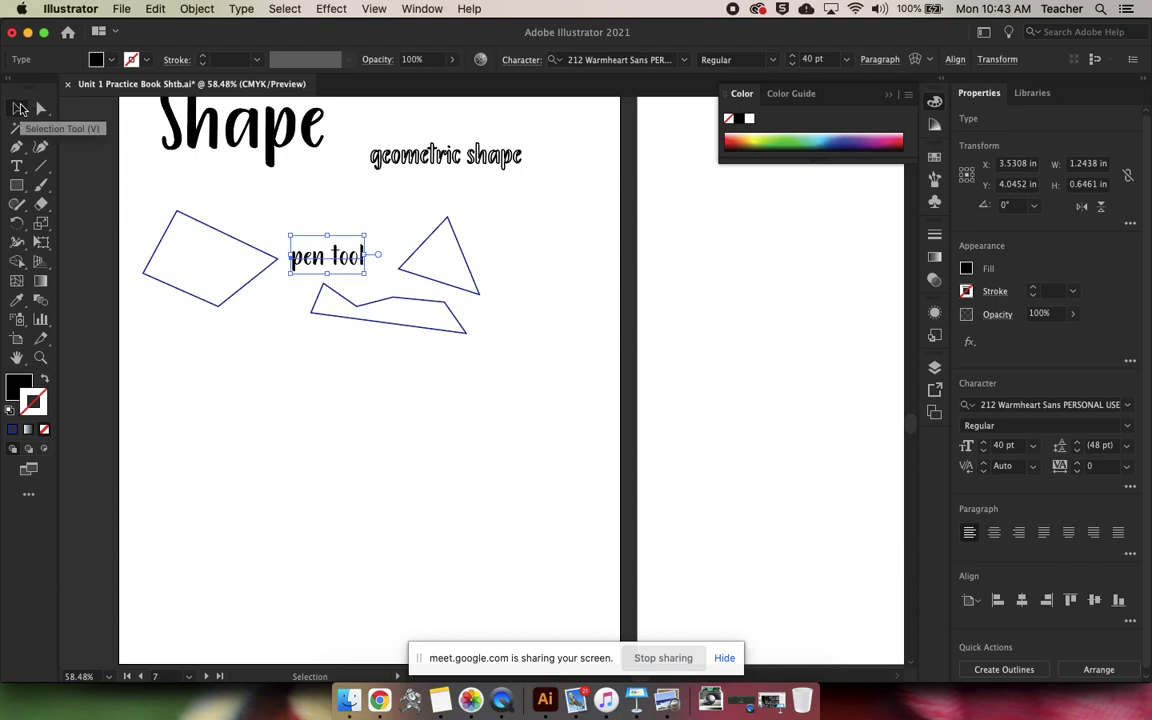
Tear off the Rectangle tool's flyout into a floating shape-tools panel and position it beside the artboard
left_click(17, 189)
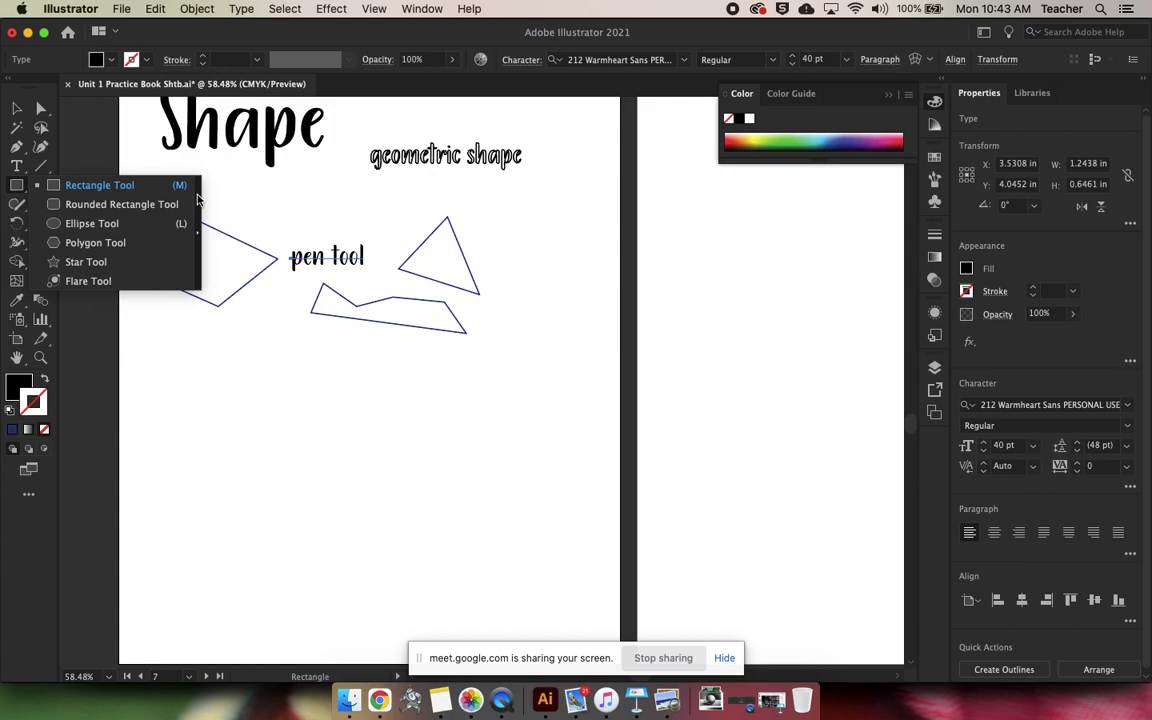
left_click(197, 200)
left_click_drag(125, 199, 181, 404)
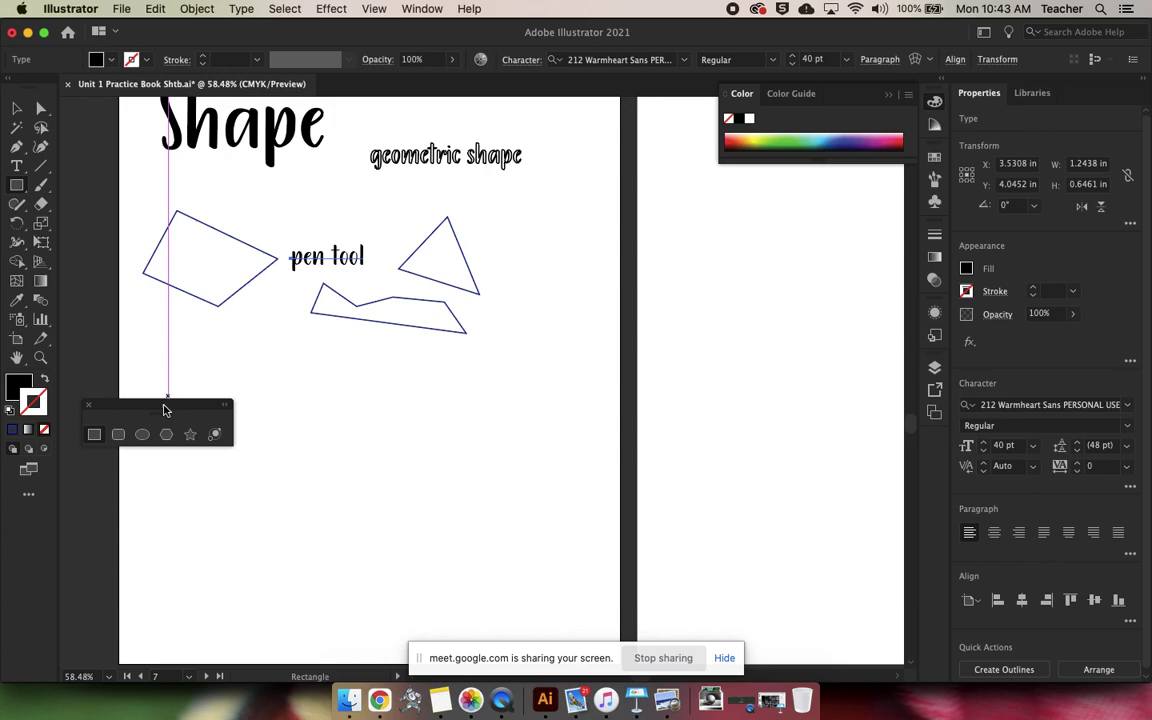
left_click_drag(164, 408, 154, 396)
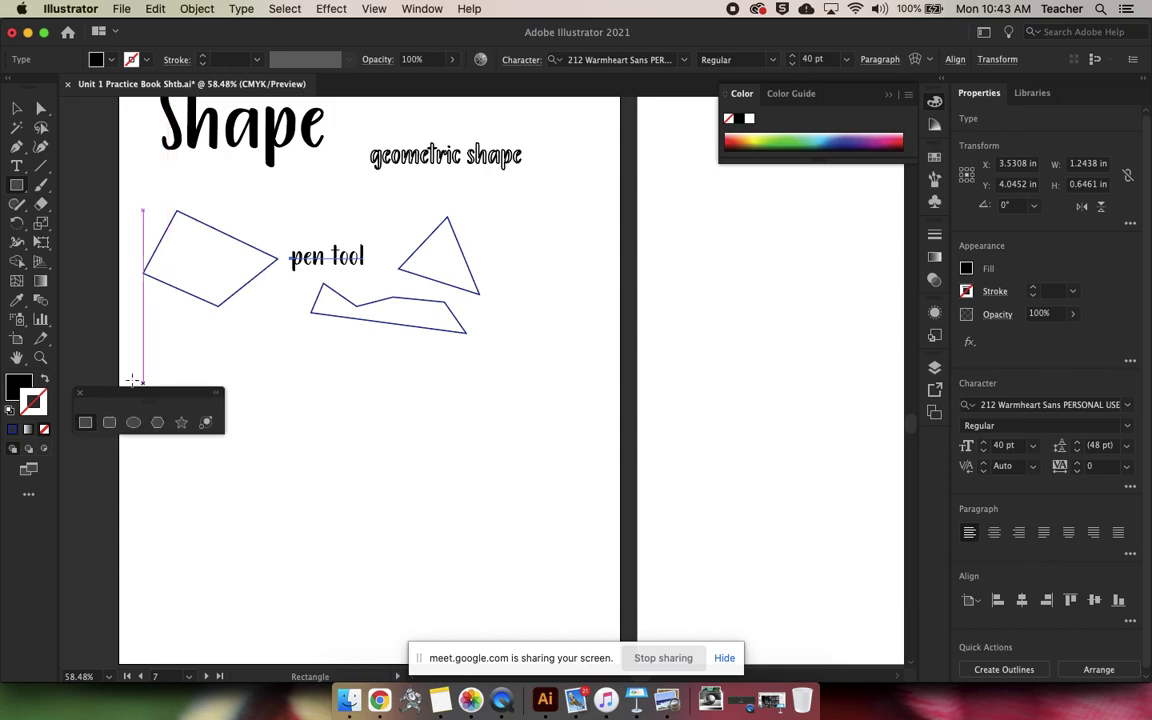
left_click(17, 186)
left_click_drag(138, 395, 131, 412)
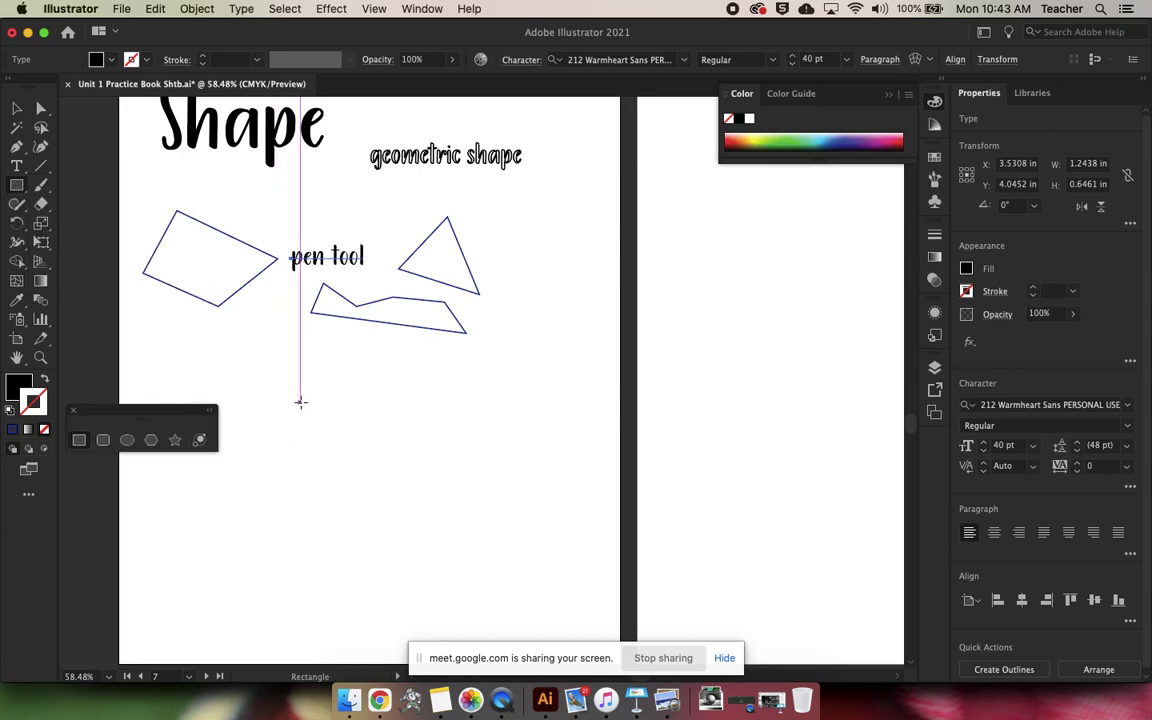
Create a 3 by 4 in rectangle with a black outline and no fill
left_click(415, 418)
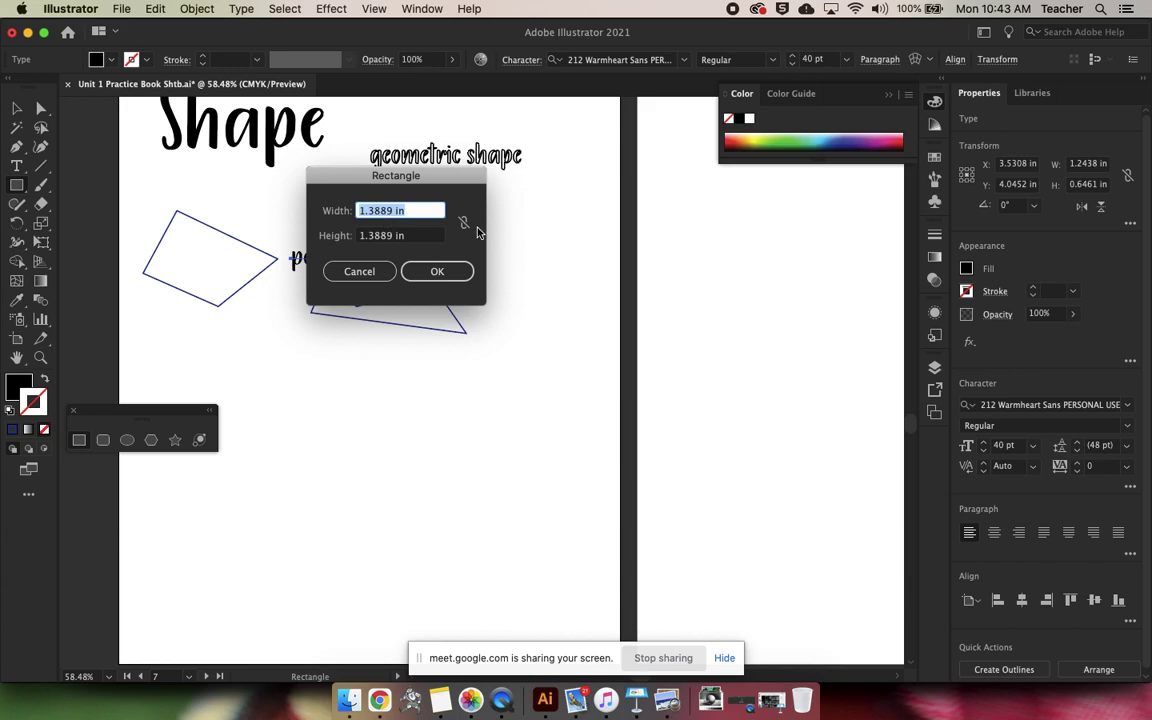
type("3")
key("Tab")
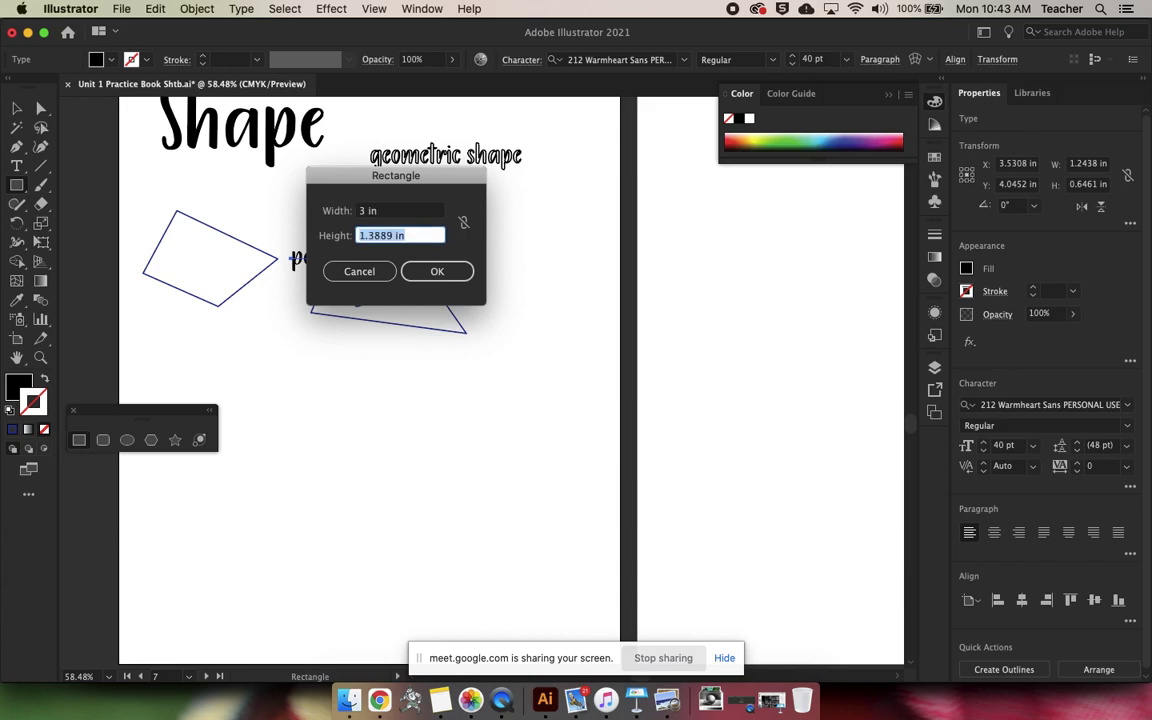
type("4")
key("Return")
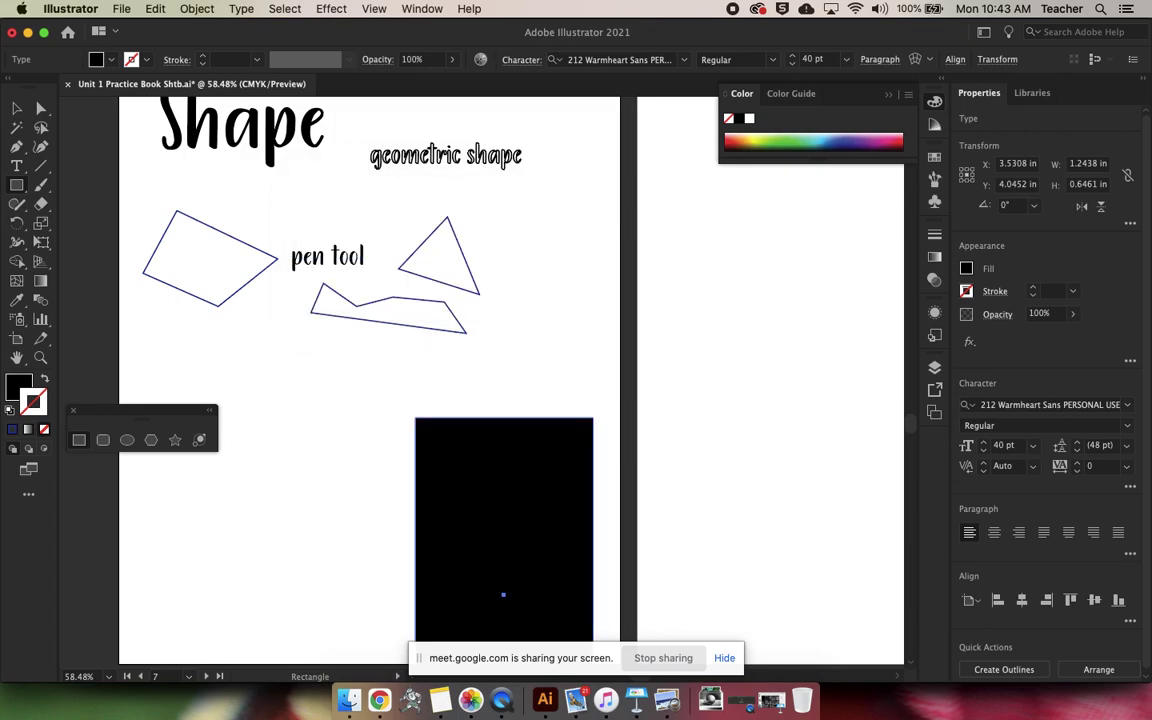
left_click(45, 382)
left_click(45, 382)
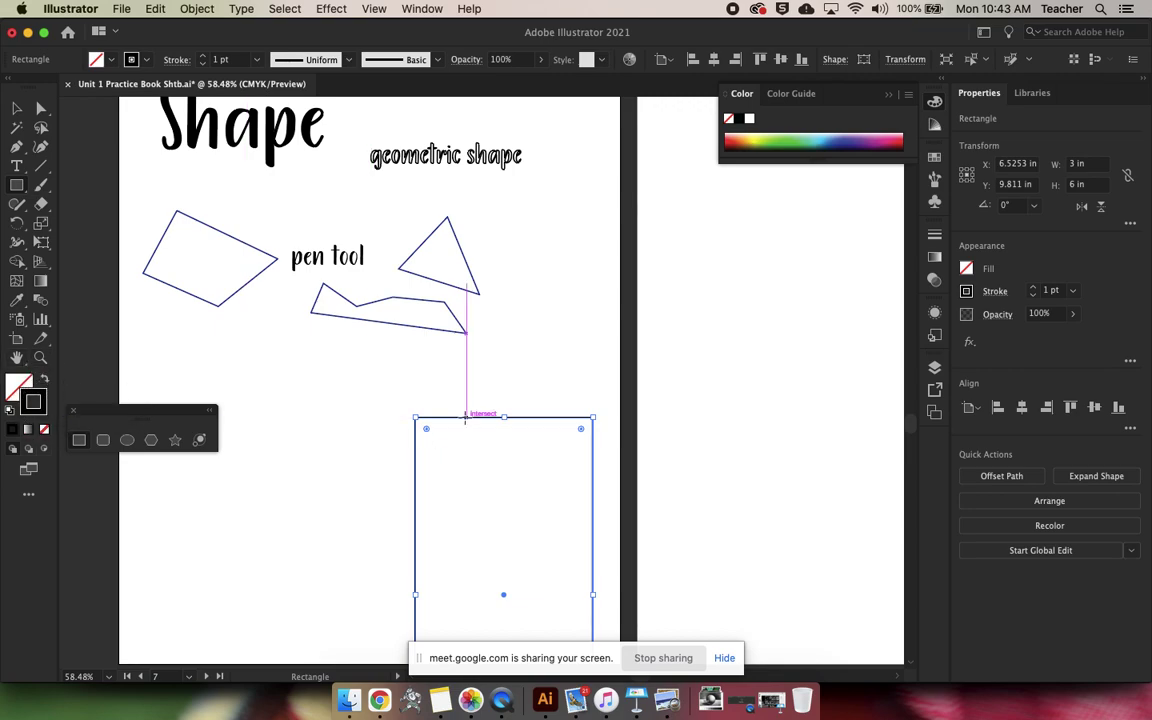
Move the rectangle below the polygons and scale it down to about 1.84 × 3.69 in
key("v")
left_click_drag(468, 418, 465, 350)
scroll(465, 350, "down", 5)
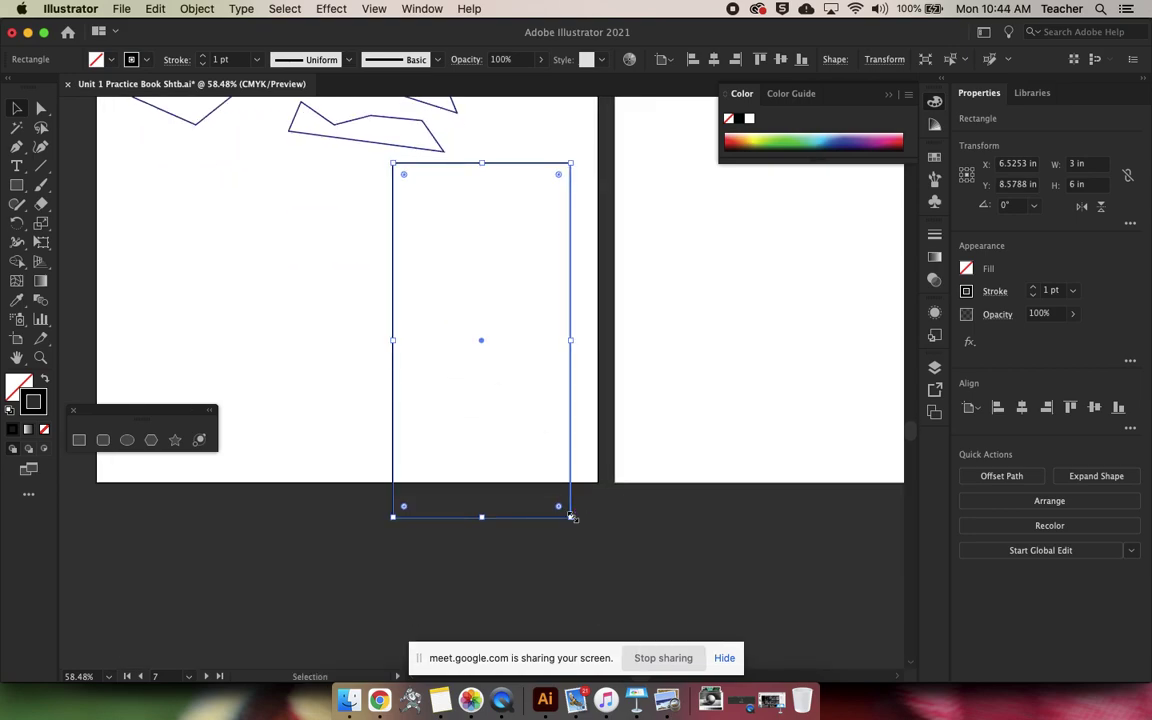
left_click_drag(572, 517, 503, 430)
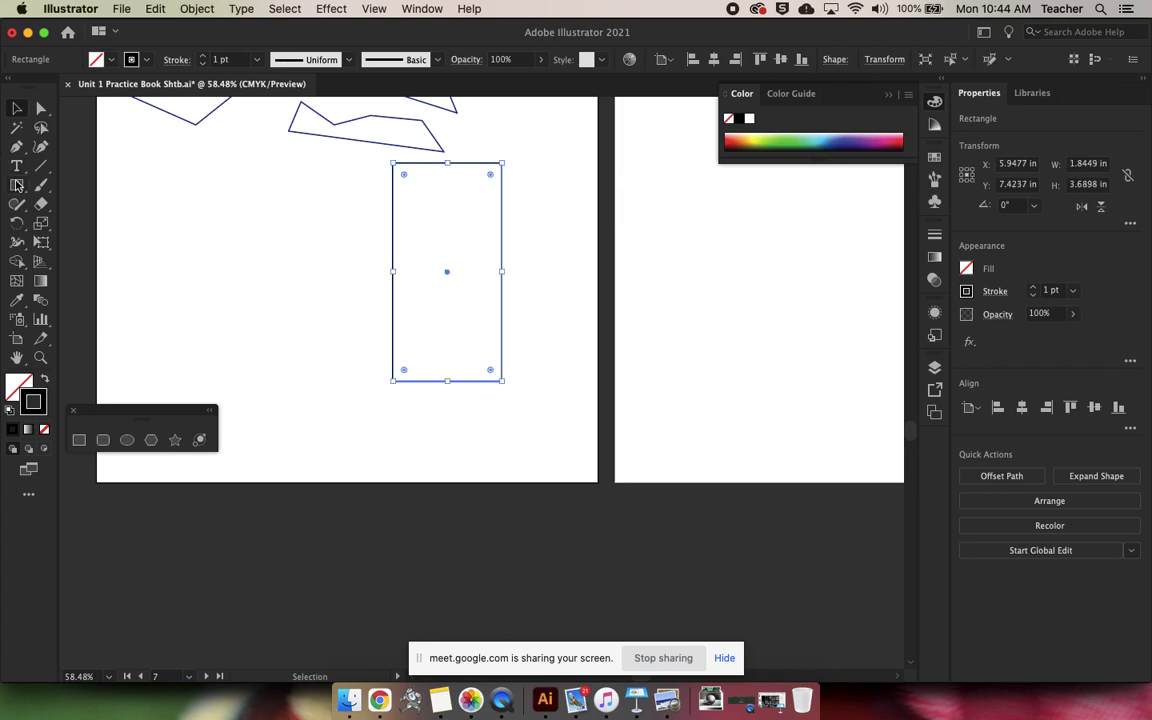
key("m")
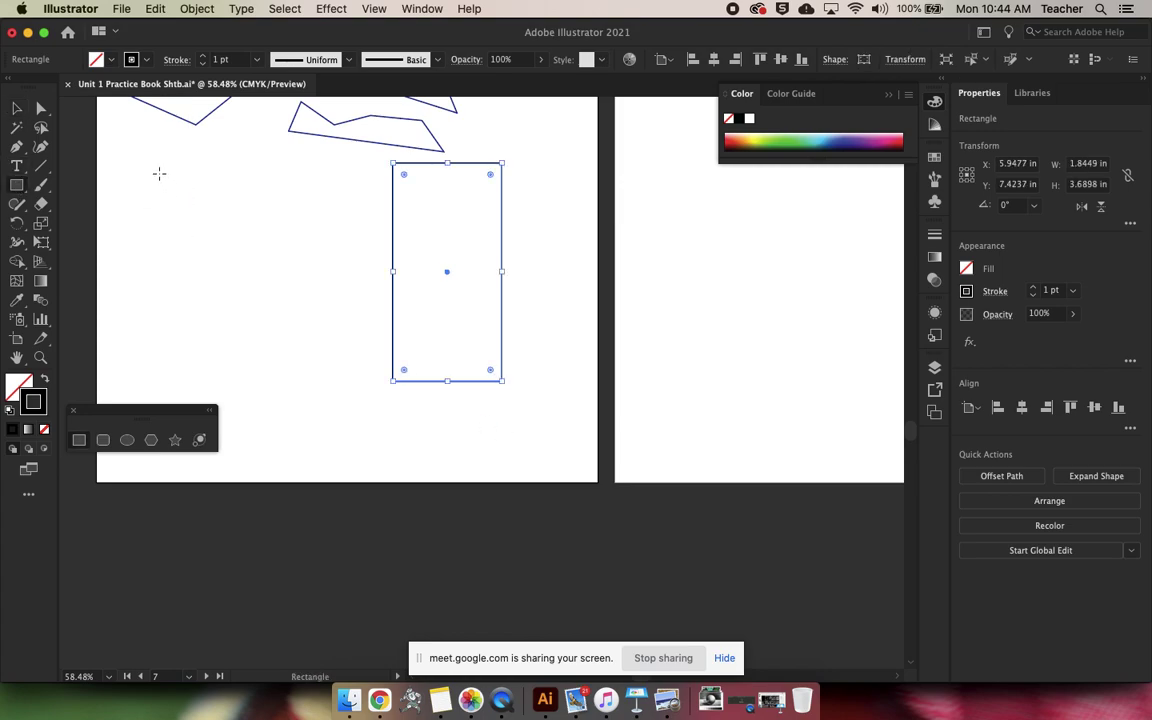
Draw a second tall rectangle and a square, then shift all three shapes slightly left
left_click_drag(159, 174, 261, 375)
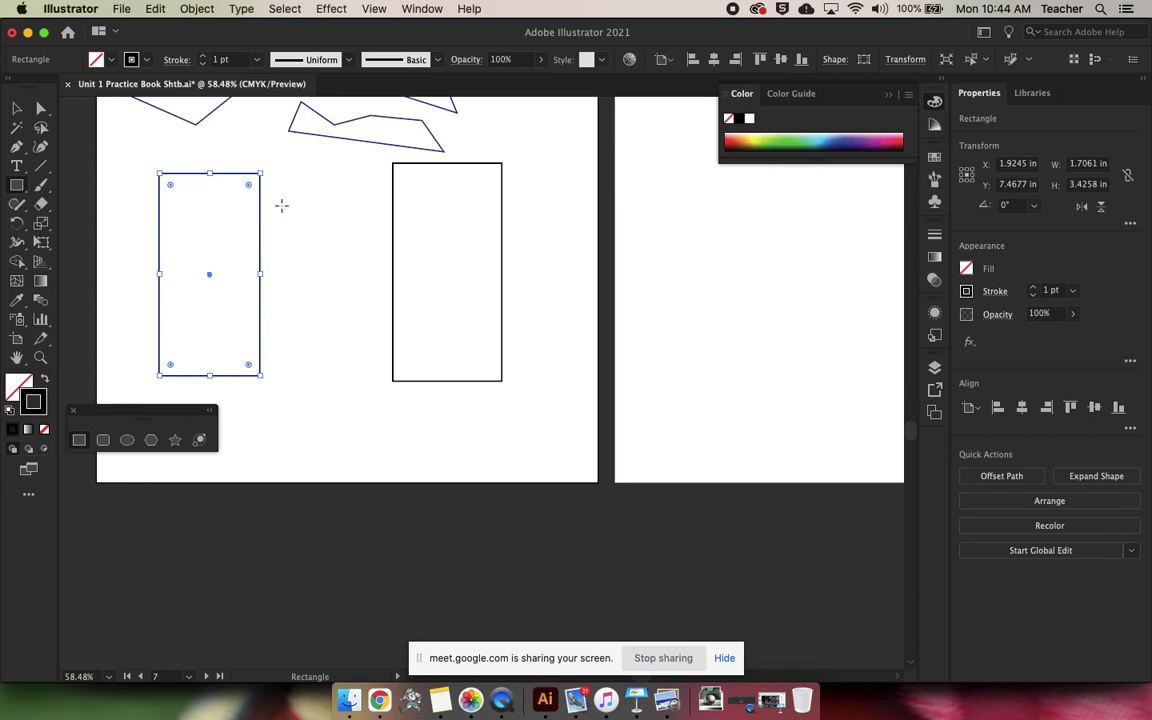
left_click_drag(281, 205, 344, 306)
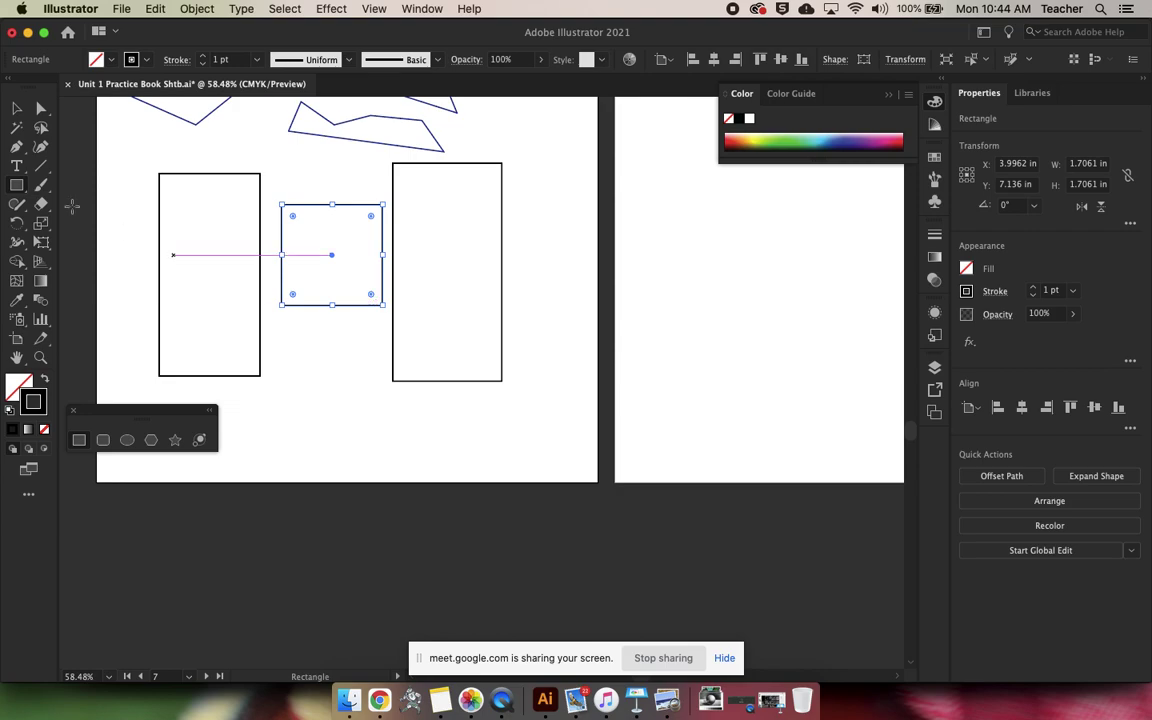
left_click(16, 107)
left_click_drag(259, 176, 232, 174)
left_click_drag(349, 213, 316, 213)
left_click_drag(437, 175, 426, 168)
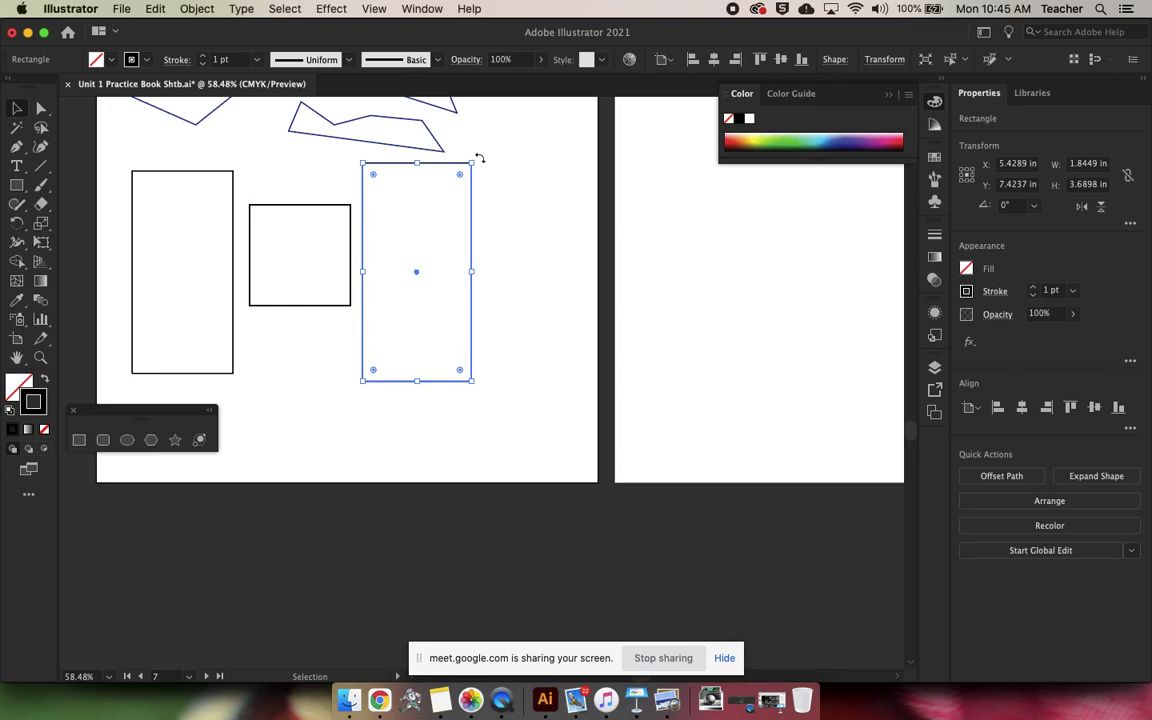
Tilt the right-hand rectangle to about 189.5° and move it beside the square
left_click_drag(479, 158, 549, 241)
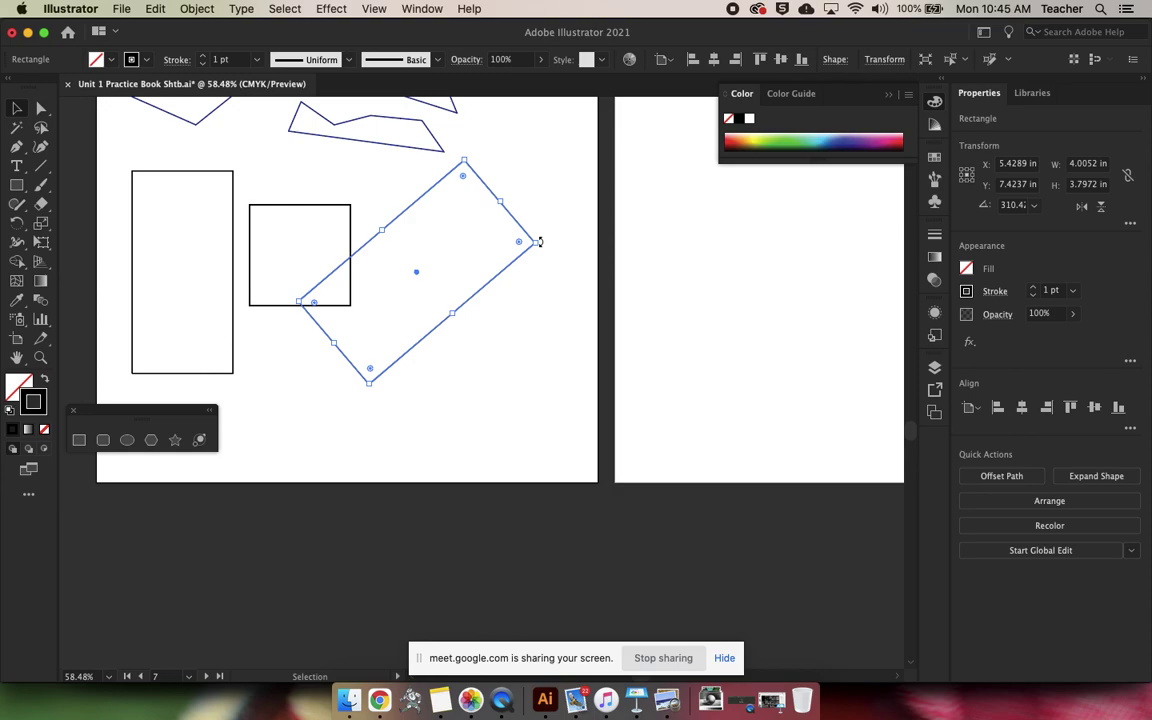
left_click_drag(539, 242, 360, 458)
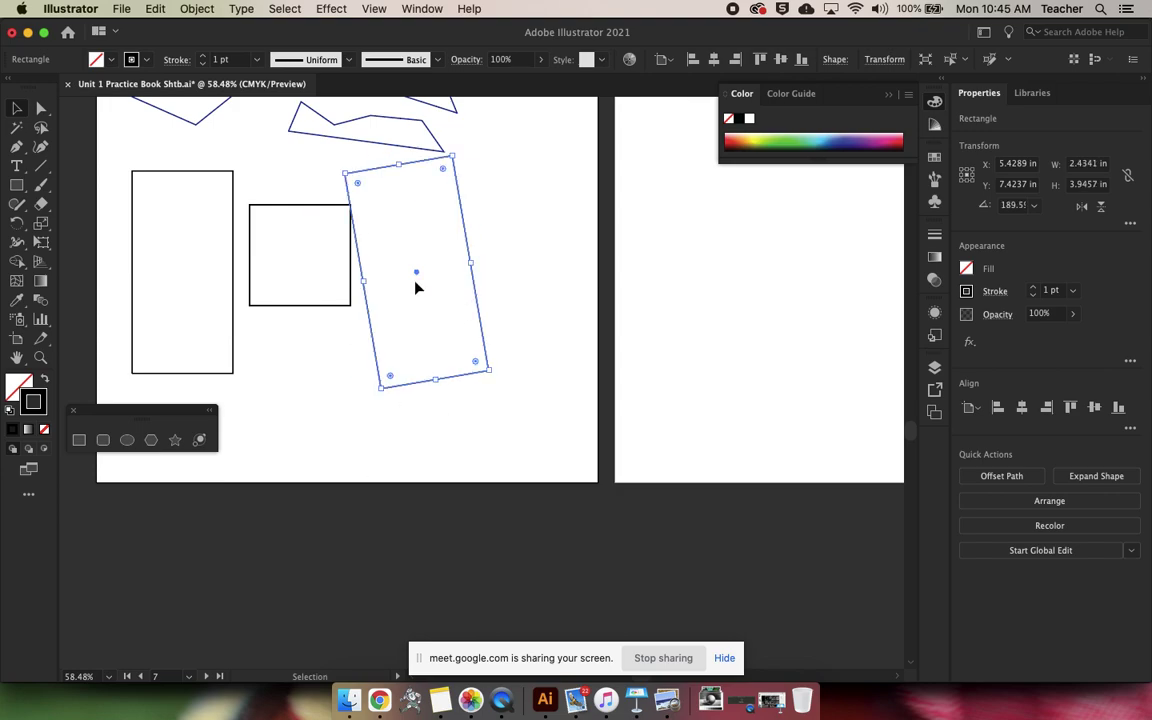
left_click_drag(424, 278, 454, 285)
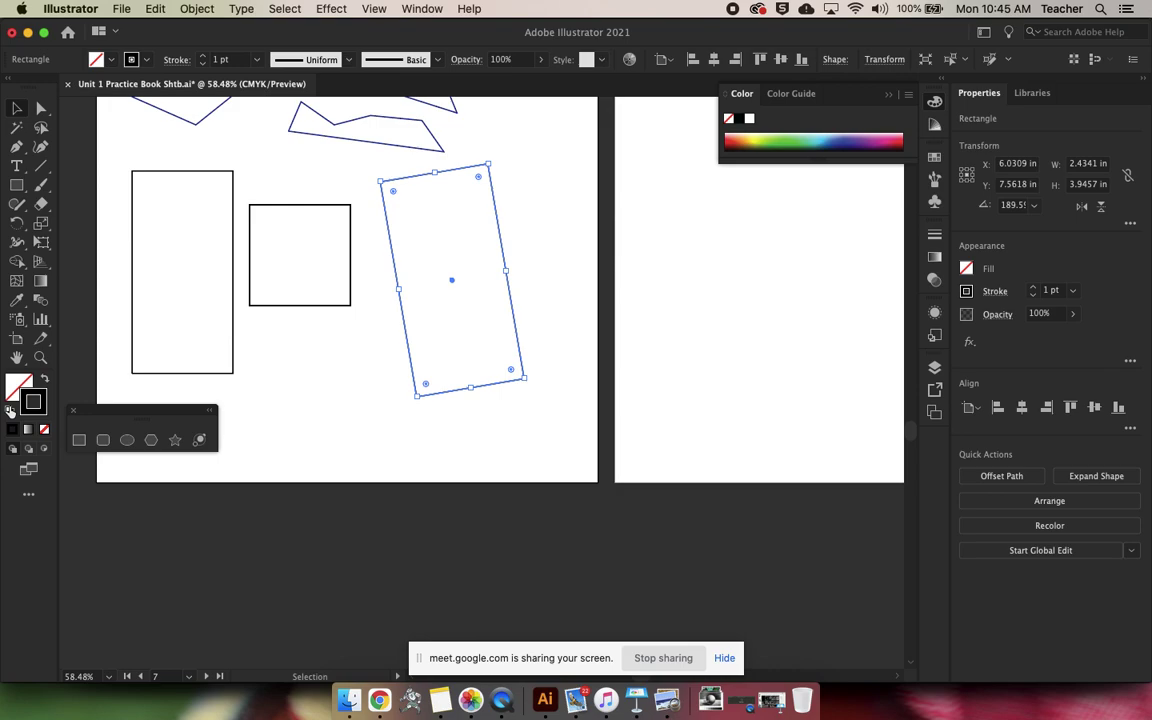
left_click(465, 211)
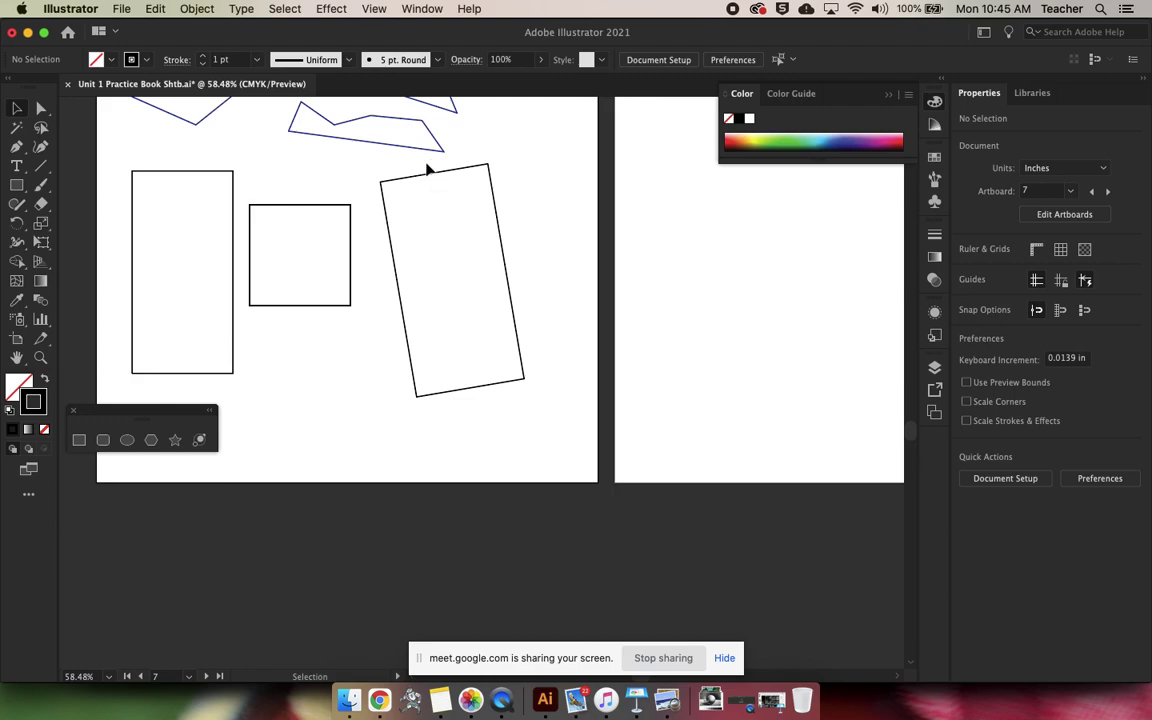
left_click_drag(427, 180, 500, 164)
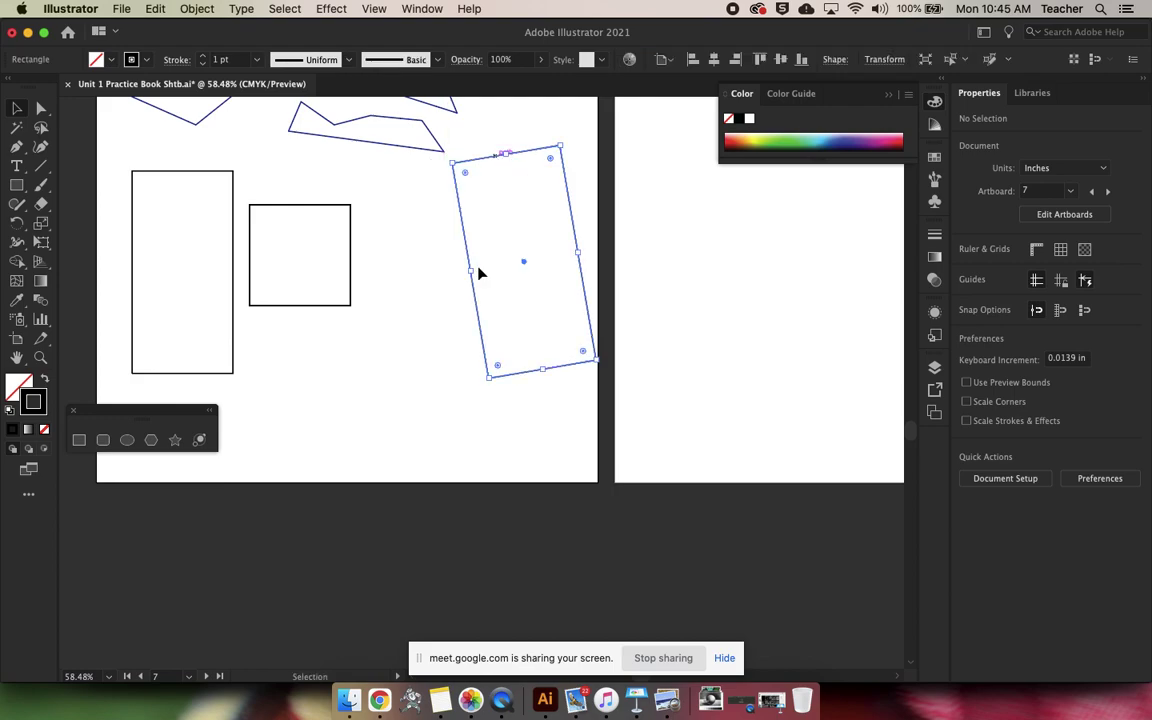
left_click_drag(469, 262, 432, 305)
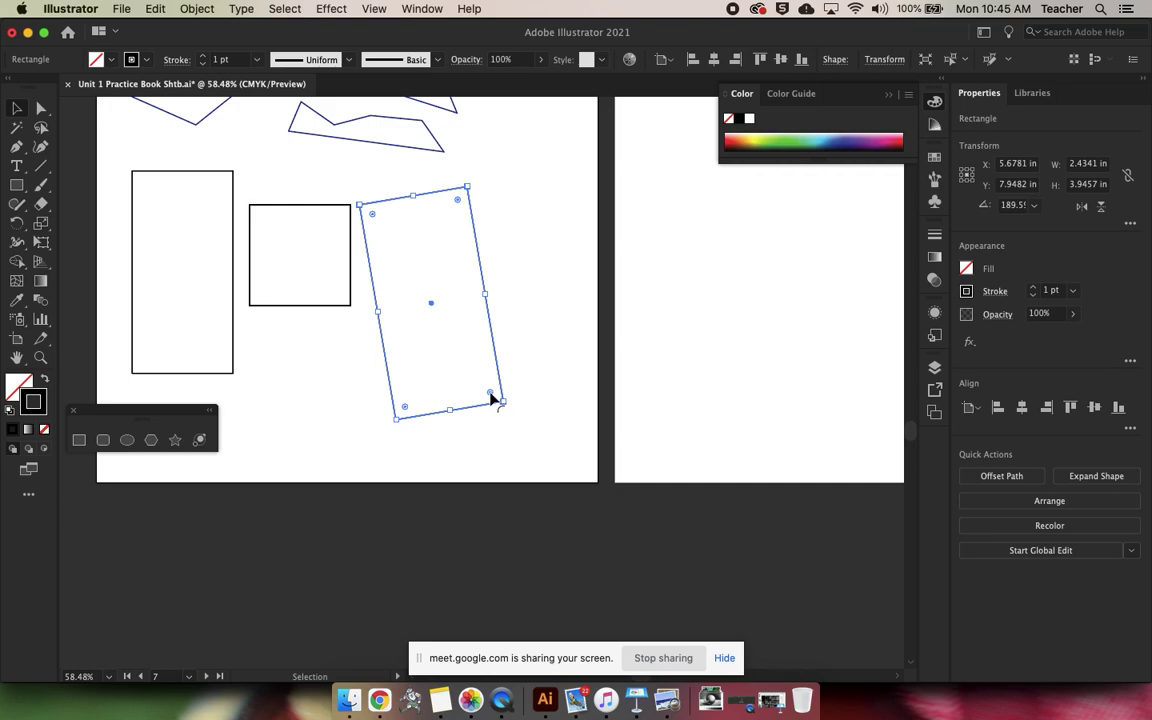
Round the tilted rectangle's corners to 0.403 in and round the square's top-right corner
mouse_move(490, 398)
left_mouse_down()
mouse_move(437, 362)
mouse_move(482, 381)
left_mouse_up()
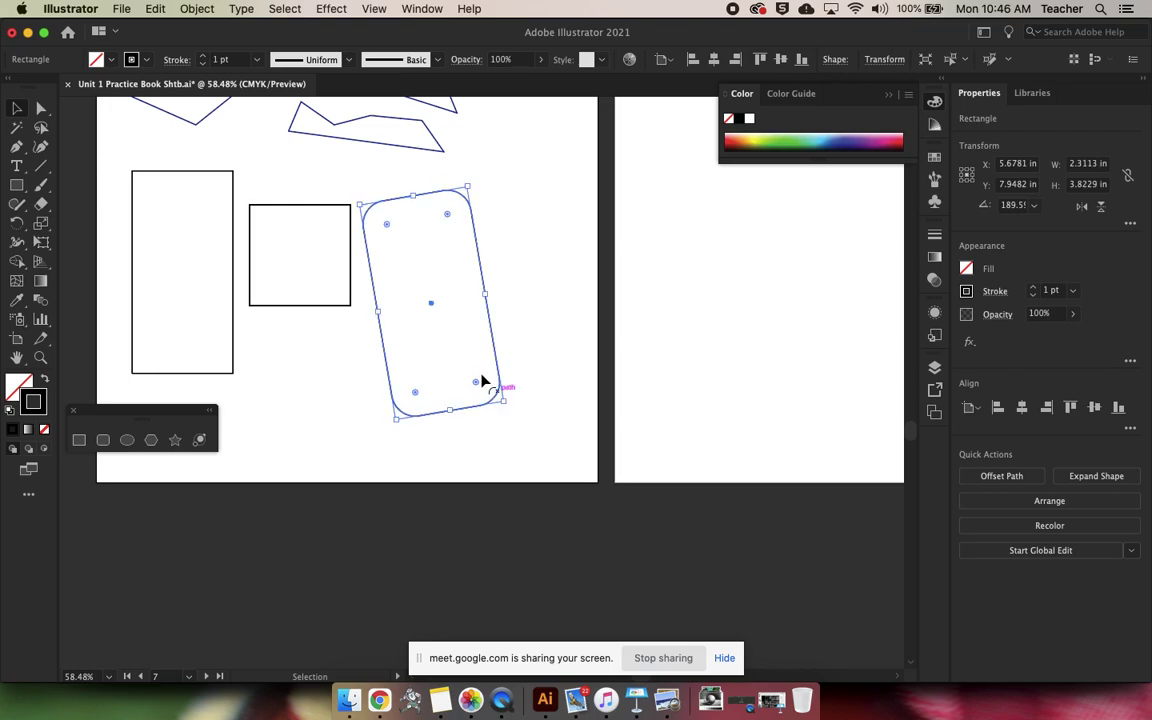
left_click(288, 250)
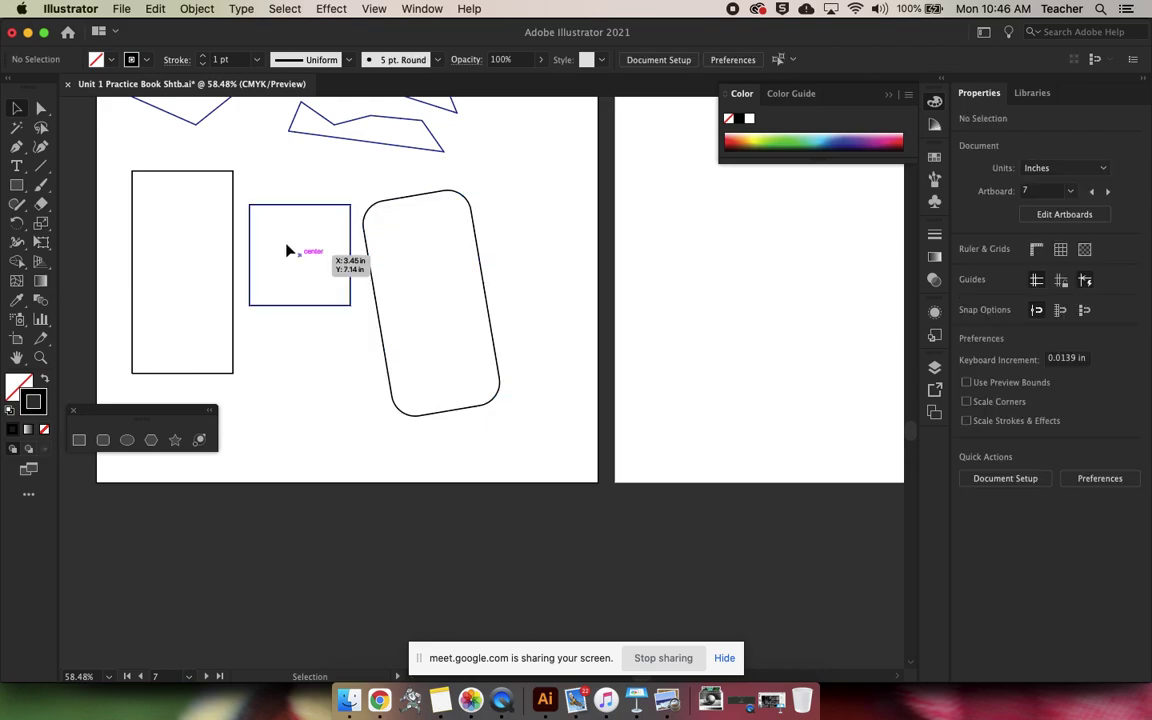
left_click(272, 205)
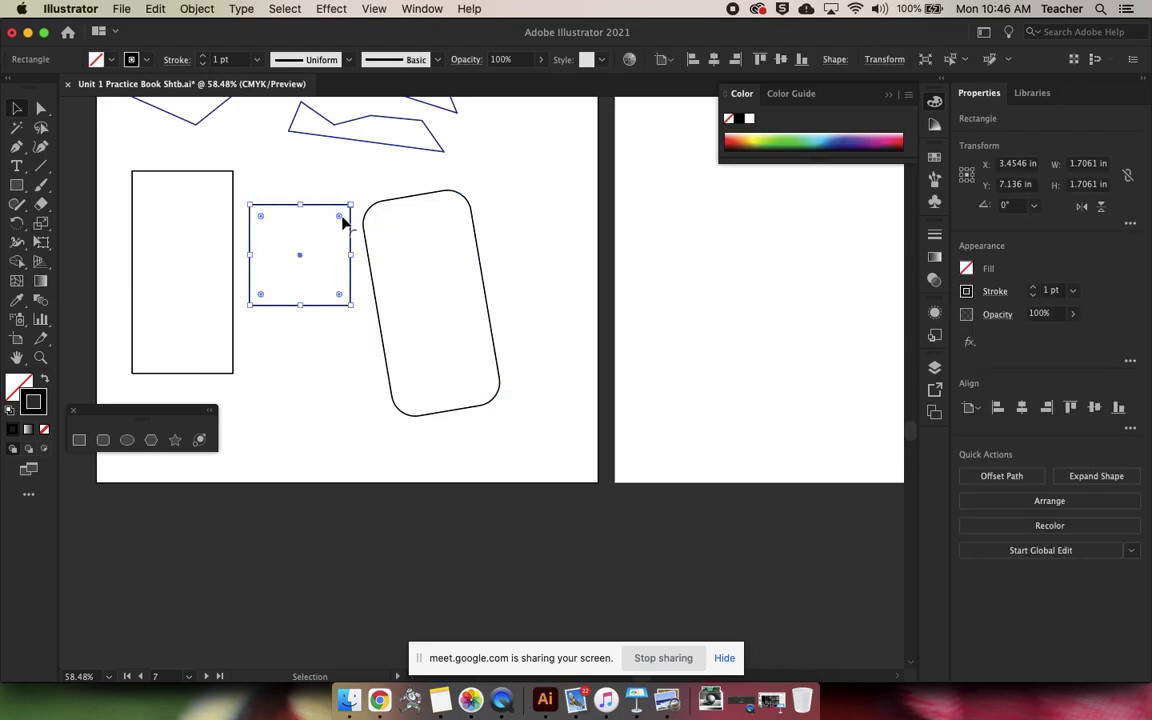
double_click(341, 218)
left_click_drag(341, 218, 301, 259)
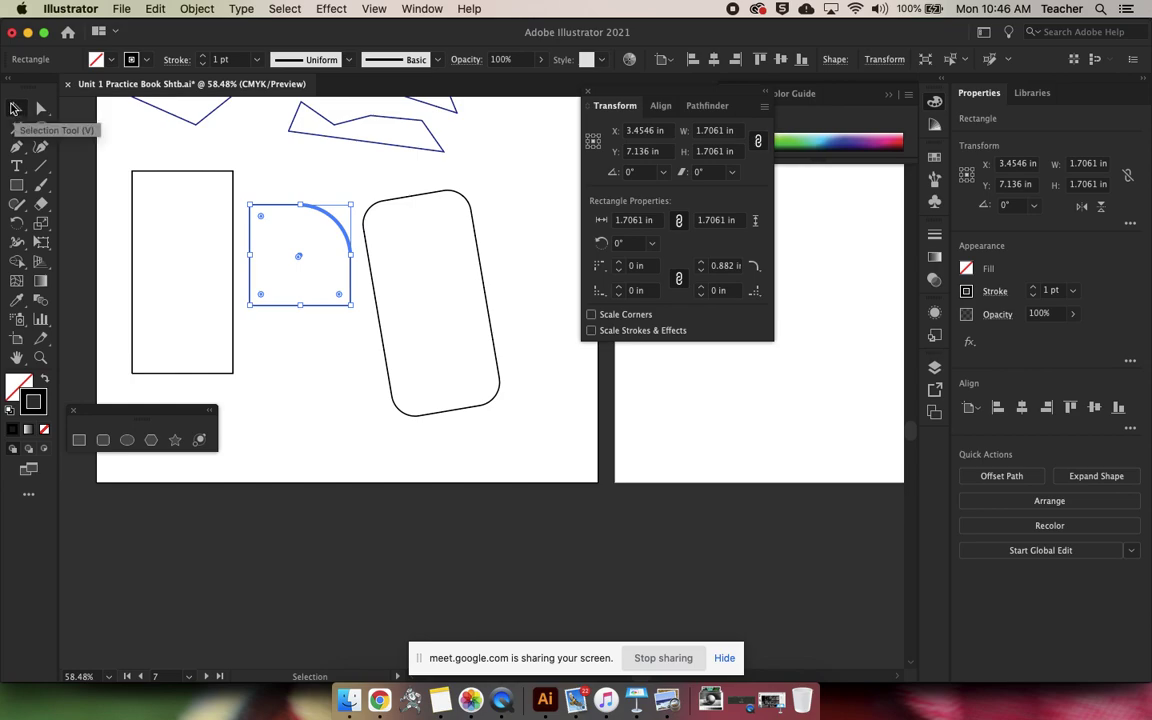
Move the quarter-round square down and the rounded rectangle closer to the shapes
left_click(318, 428)
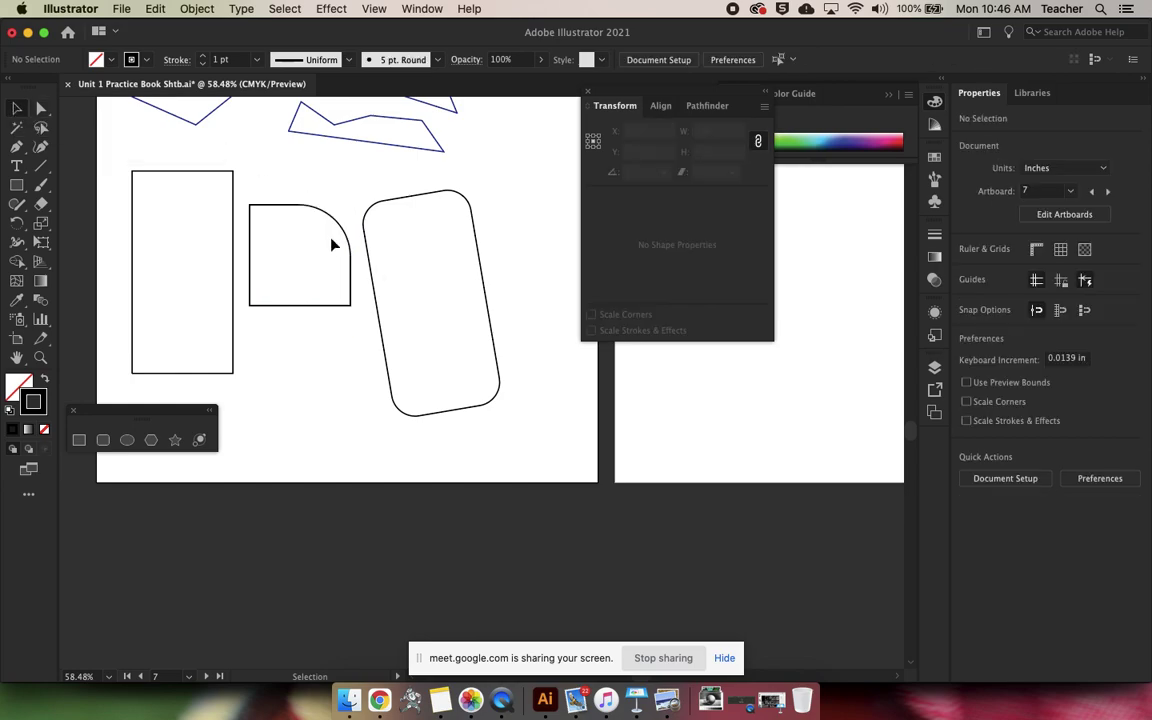
left_click_drag(345, 234, 334, 298)
left_click(318, 430)
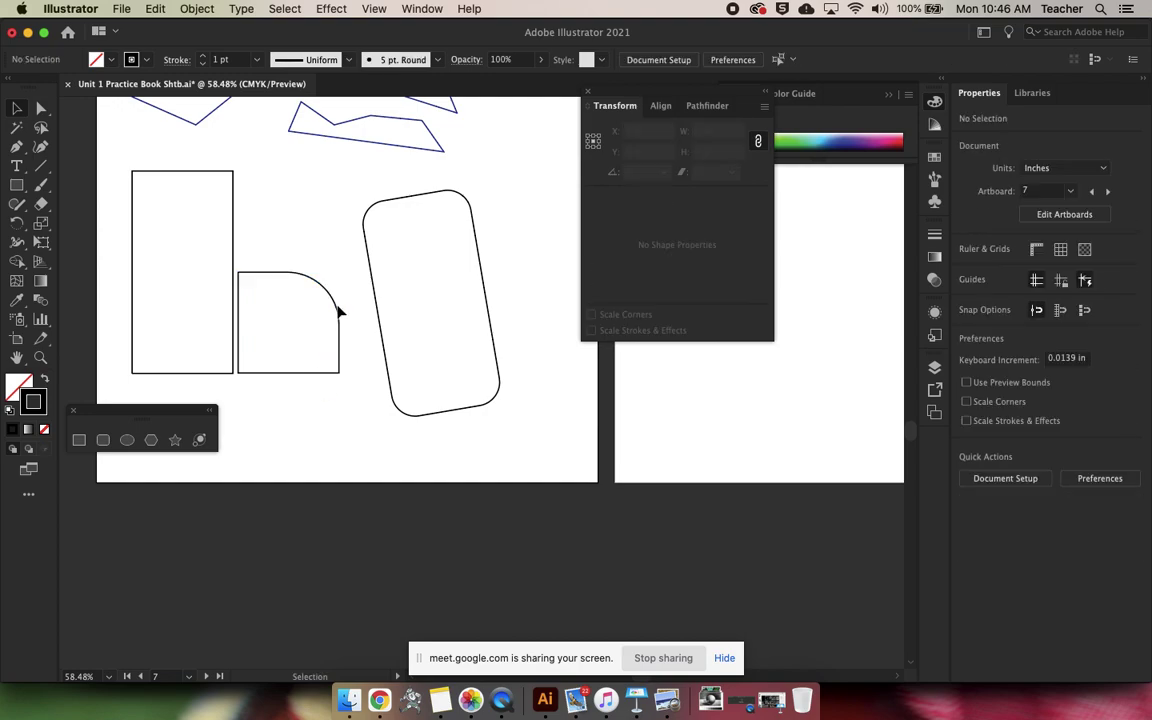
left_click_drag(364, 258, 342, 245)
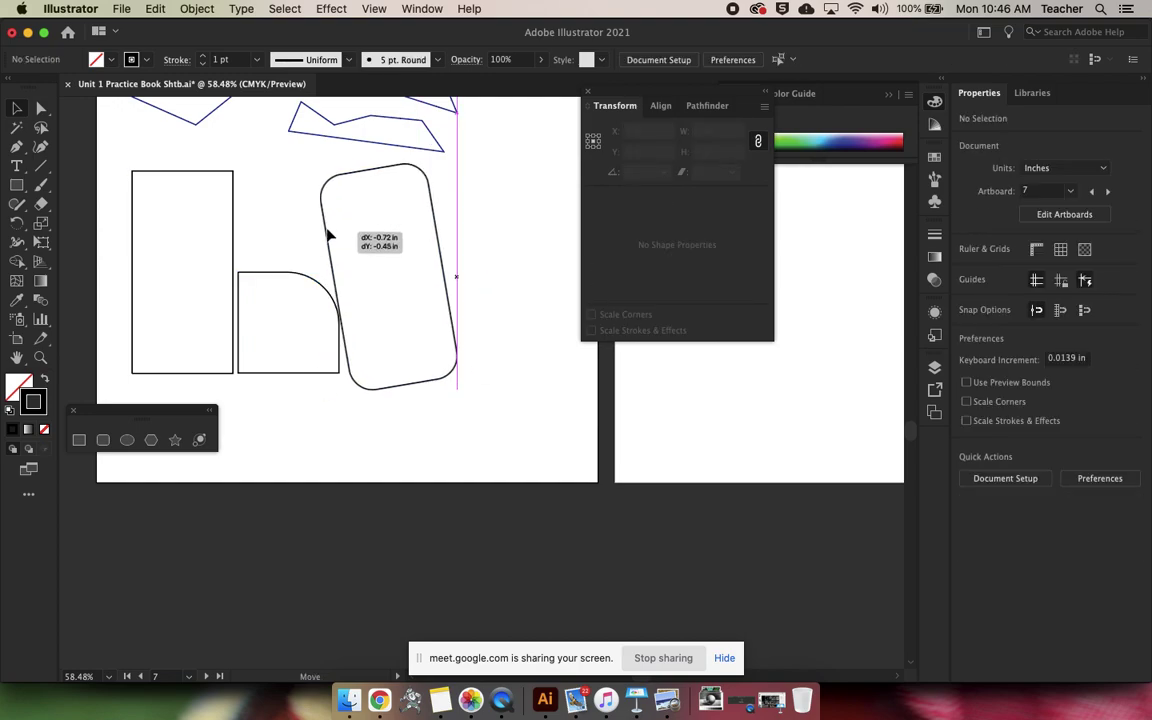
left_click_drag(328, 234, 329, 224)
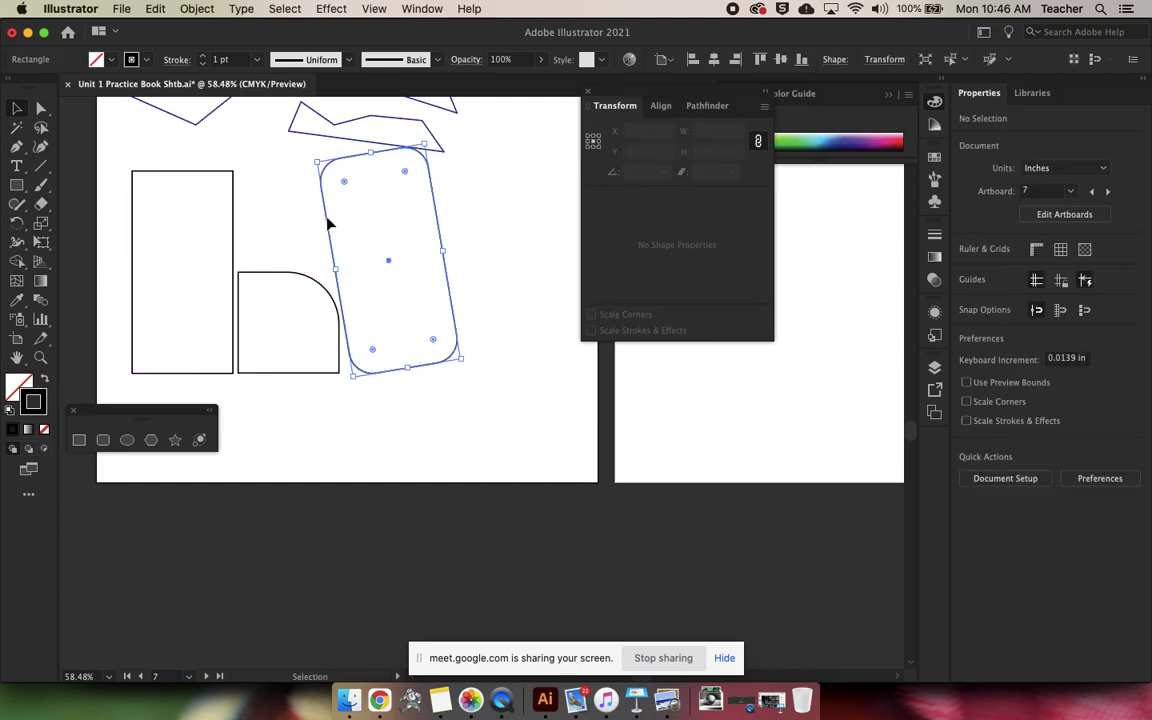
Round the square's lower-left corner too, turning it into a leaf shape
left_click(292, 332)
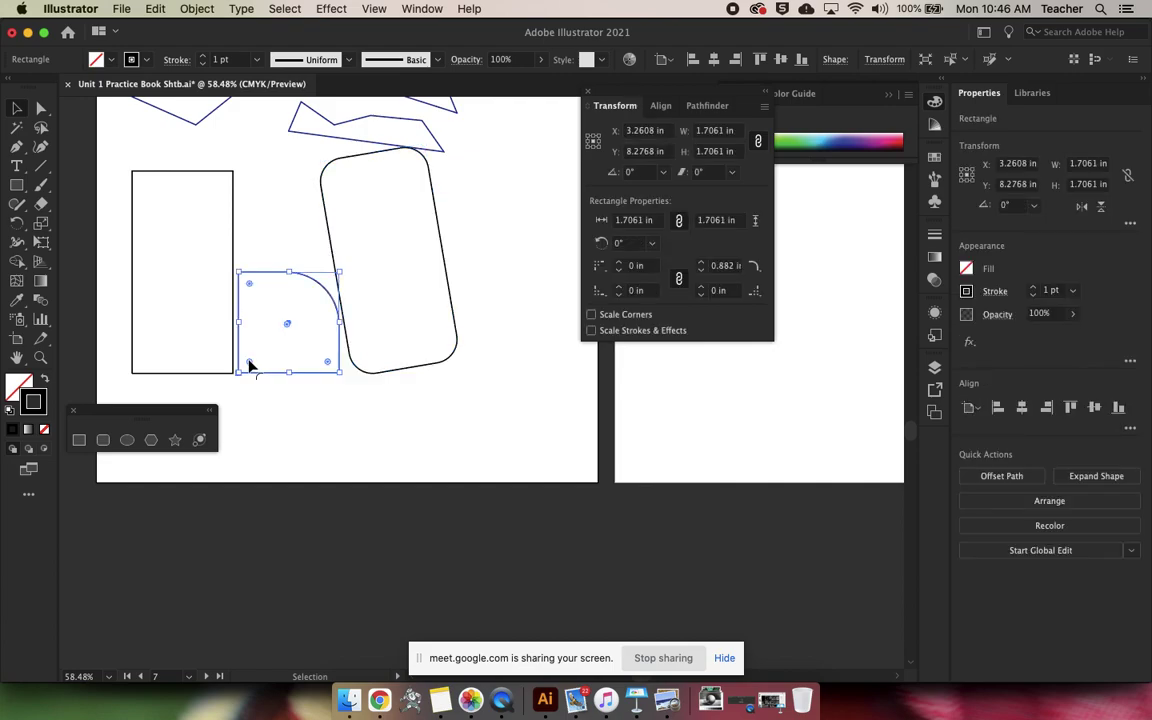
left_click_drag(249, 363, 384, 244)
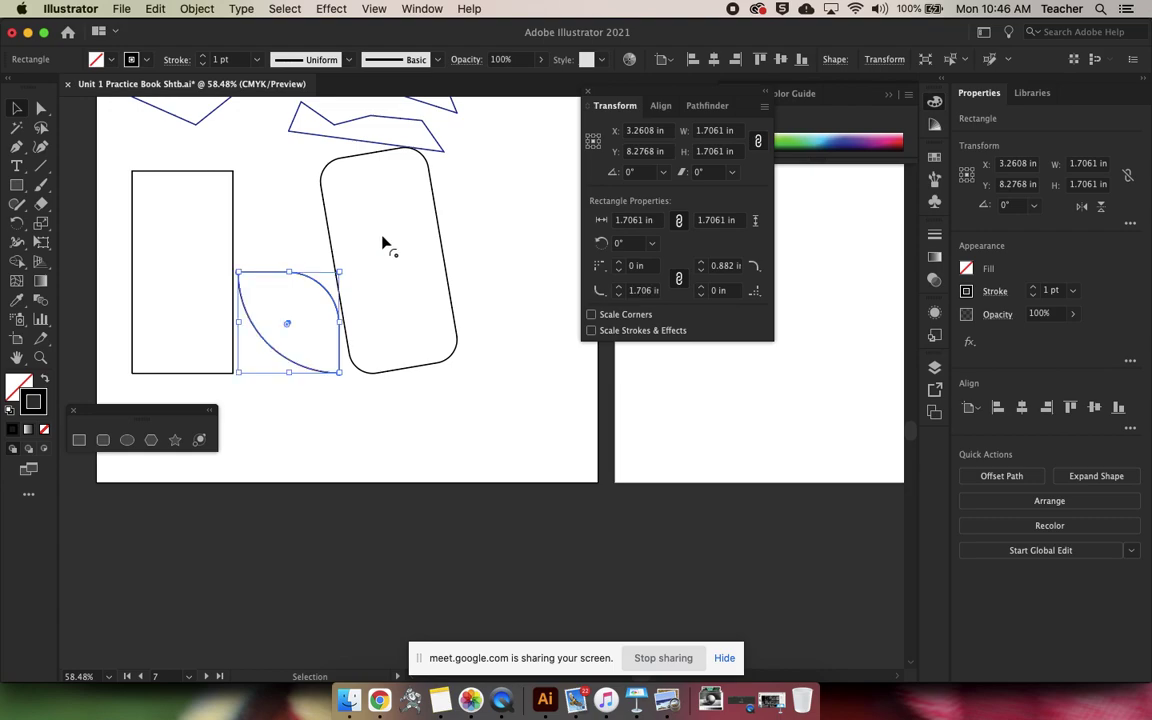
left_click(356, 407)
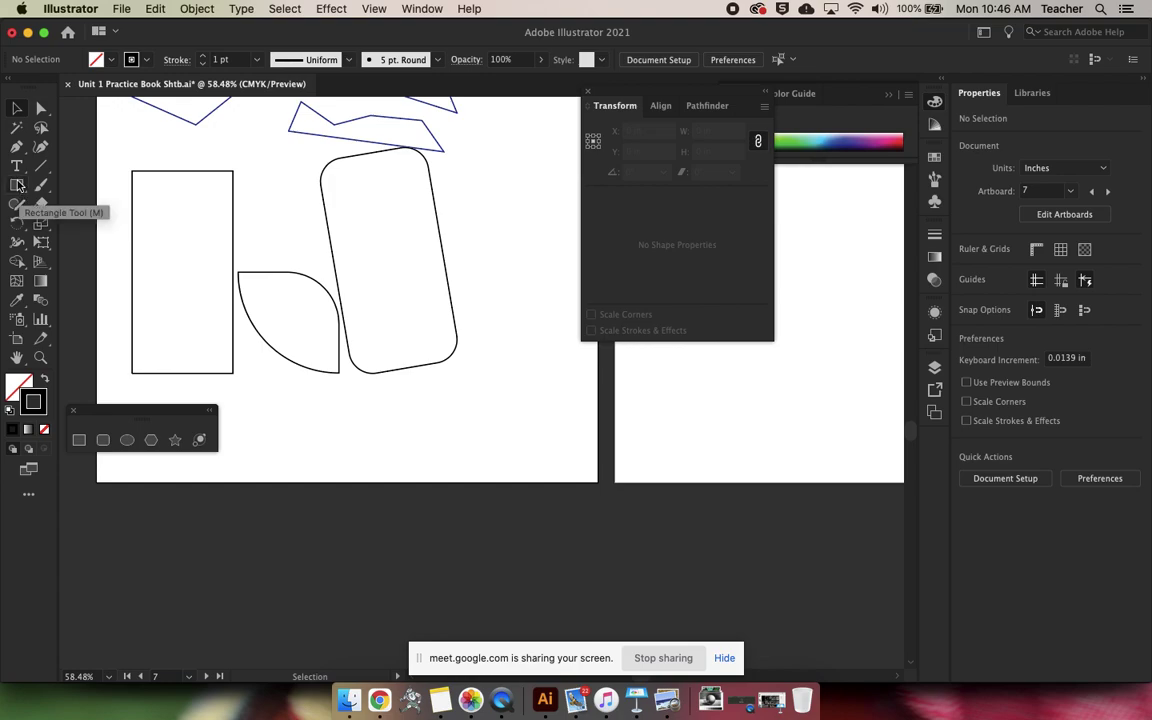
scroll(161, 175, "right", 3)
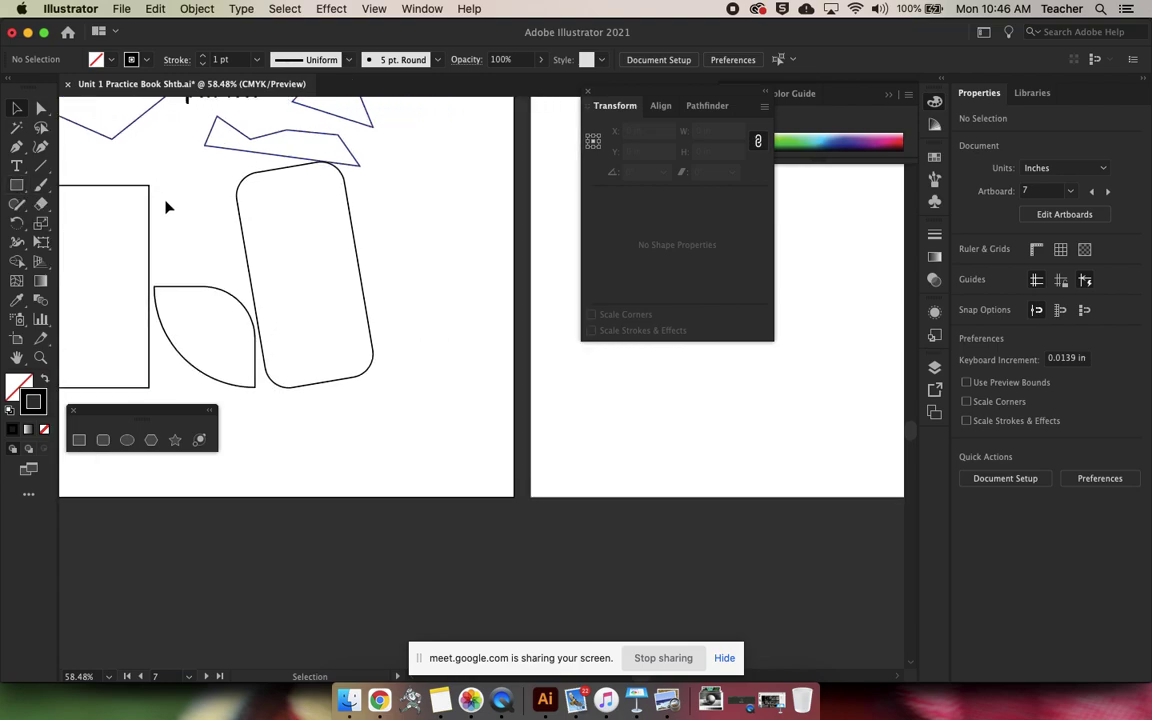
Draw a tall ellipse right of the rounded rectangle and a wide flat ellipse below the shapes
scroll(177, 220, "down", 3)
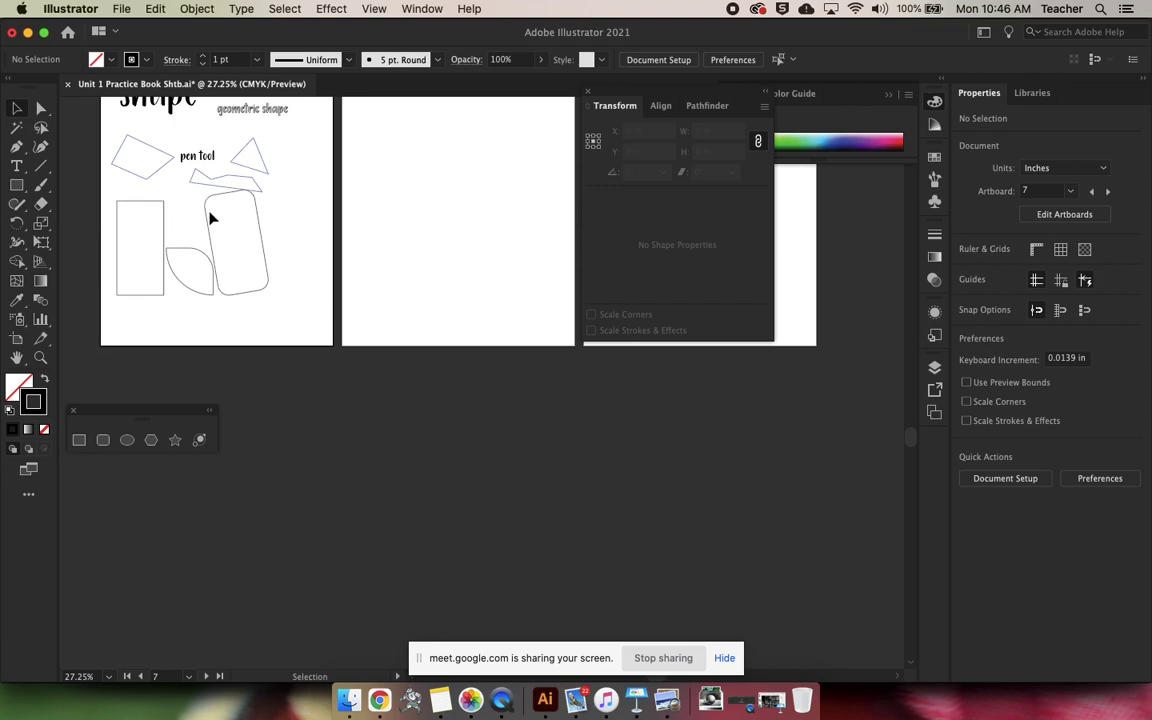
left_click(20, 185)
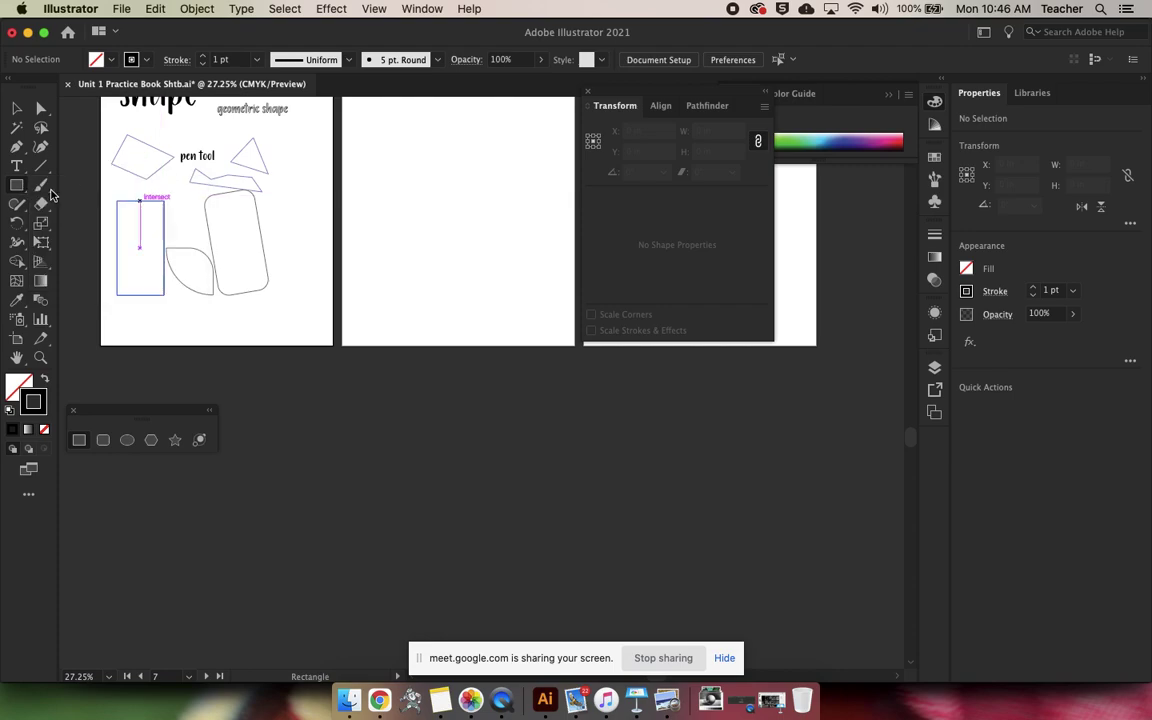
left_click(16, 187)
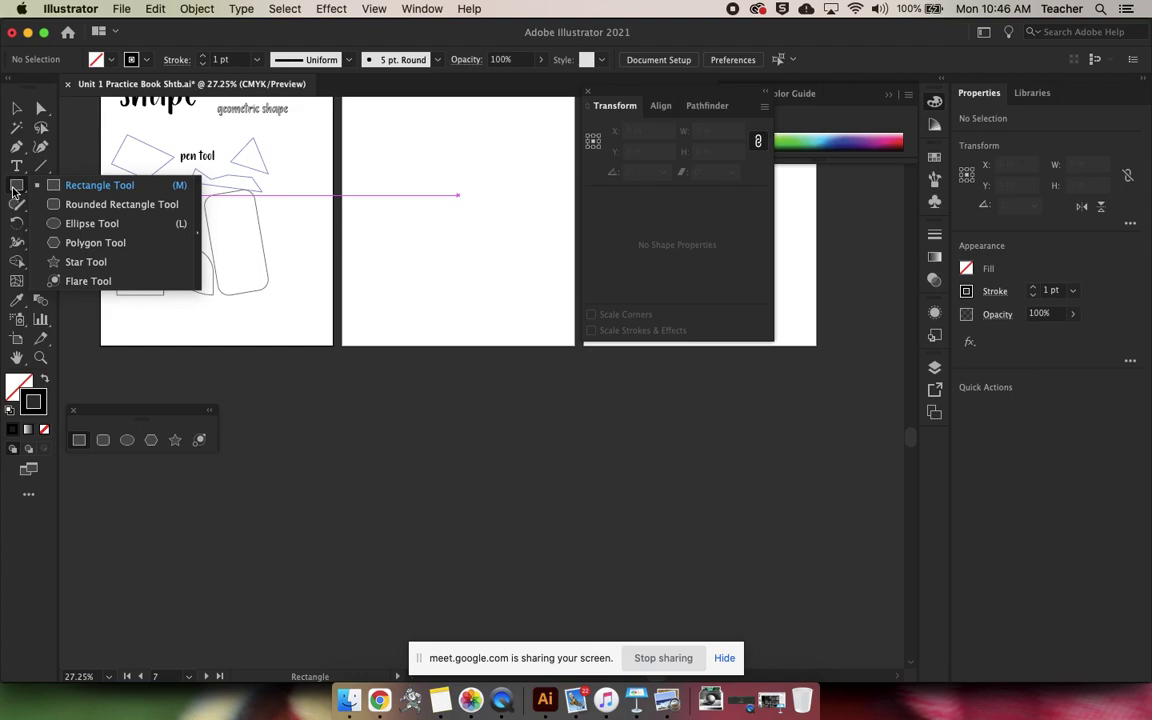
left_click(56, 223)
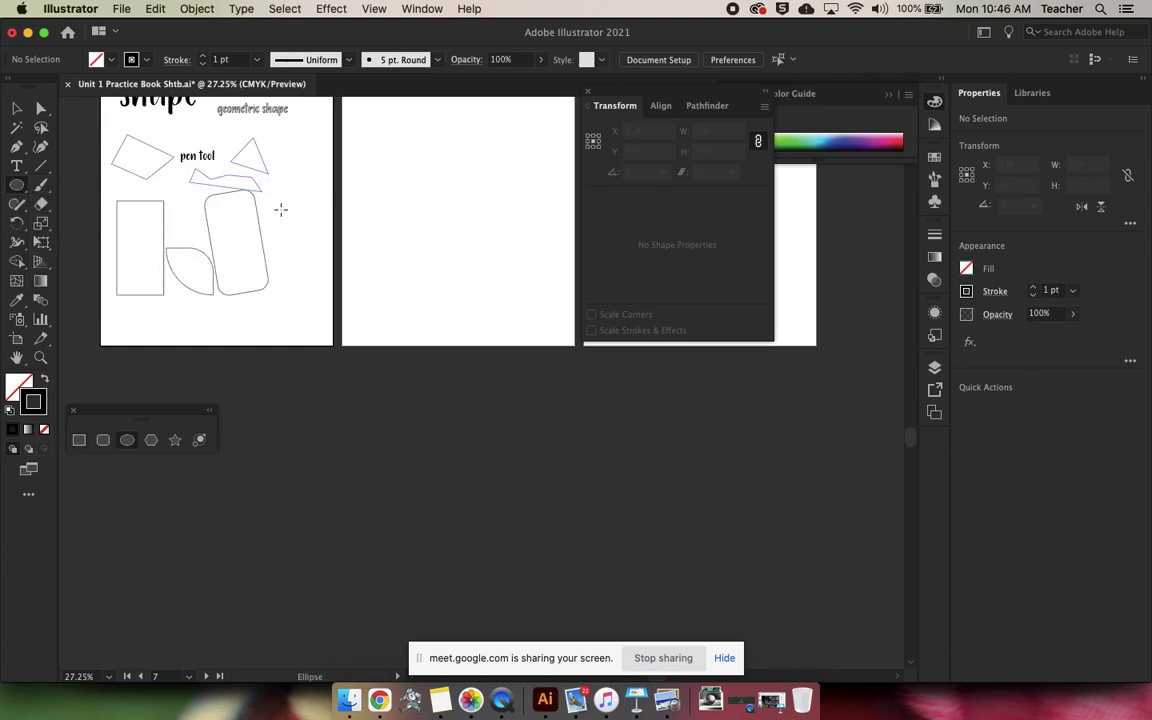
left_click_drag(279, 169, 313, 309)
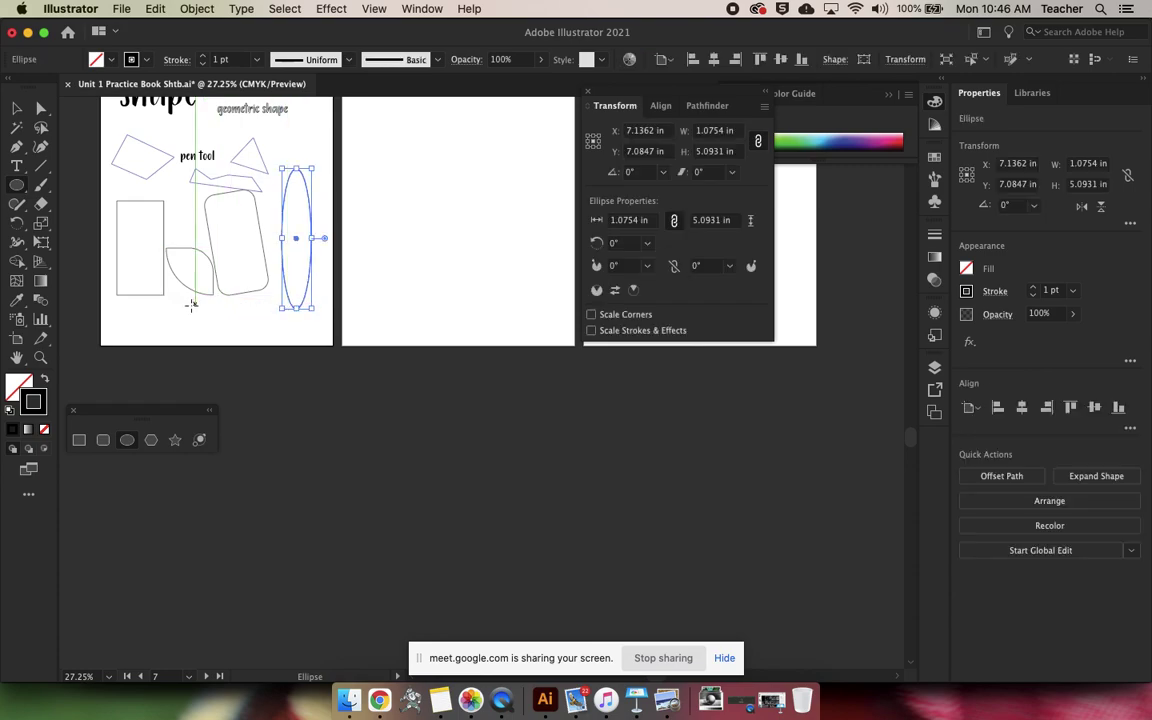
left_click_drag(184, 310, 270, 333)
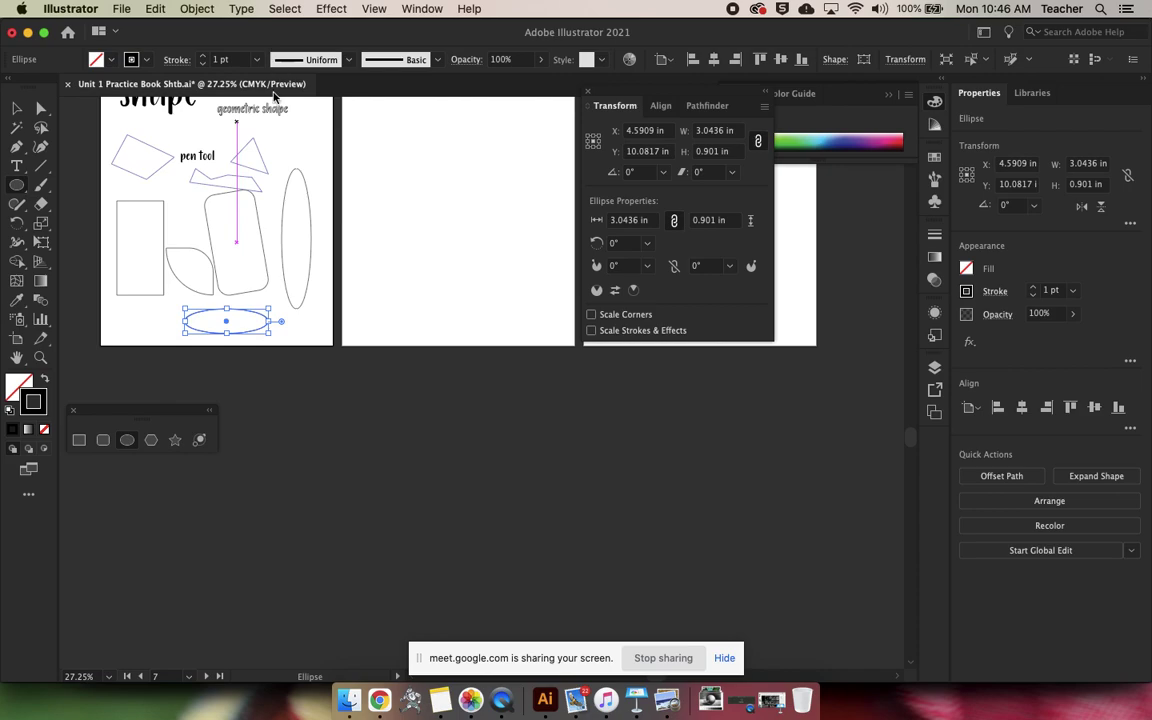
Create a 2 × 7 in ellipse and move it up around the tall ellipse
left_click(267, 213)
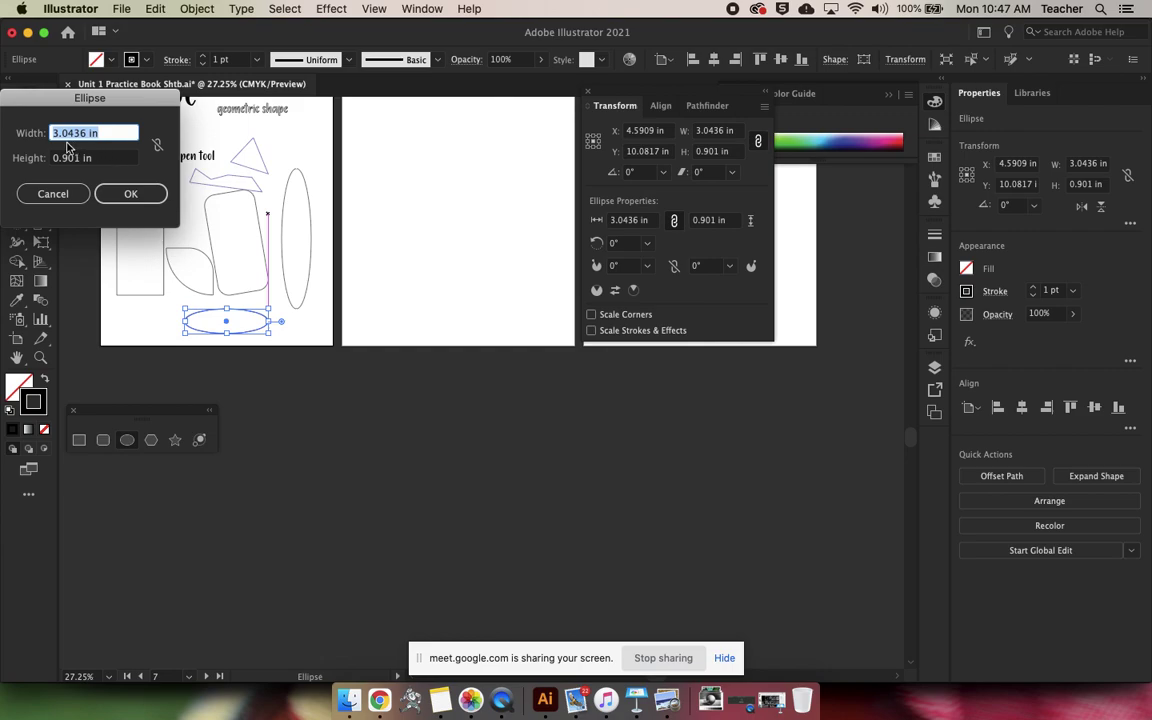
type("2")
key("Tab")
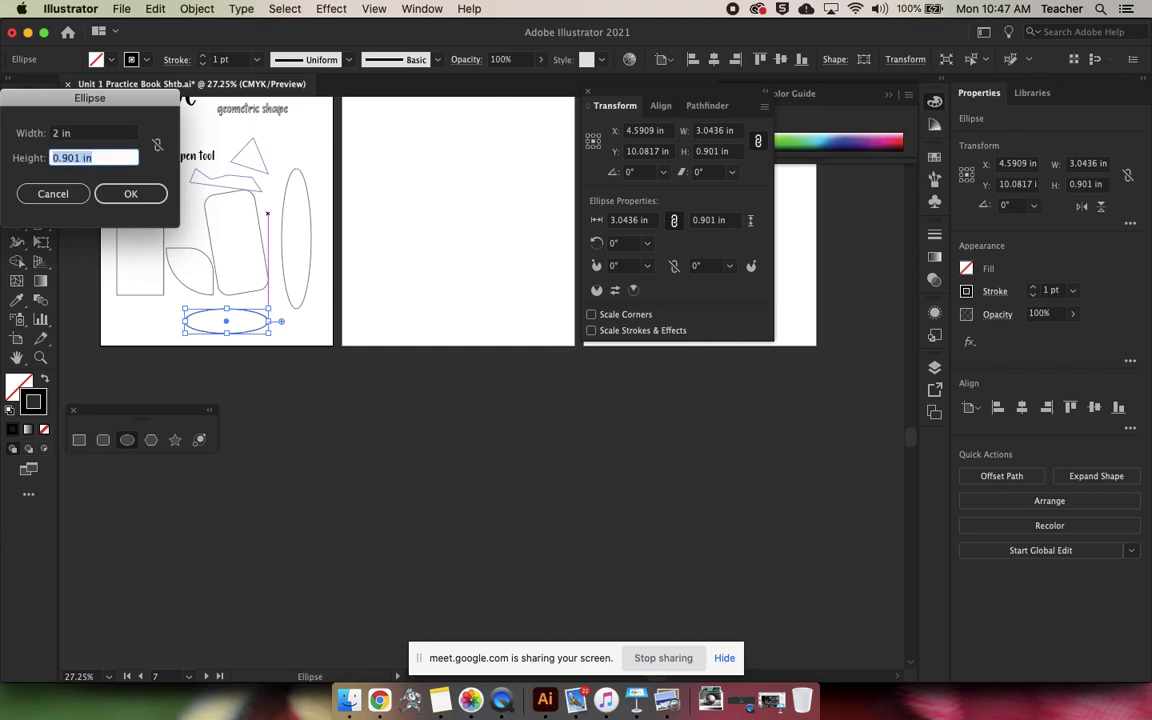
type("7")
key("Return")
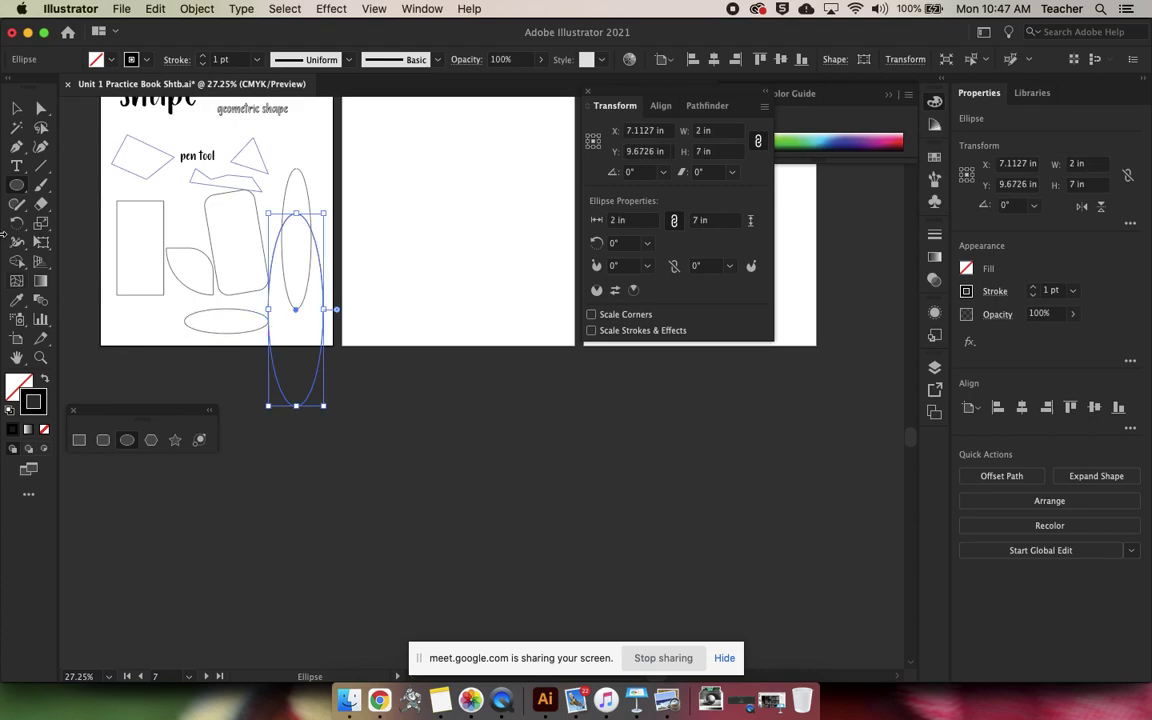
left_click(18, 108)
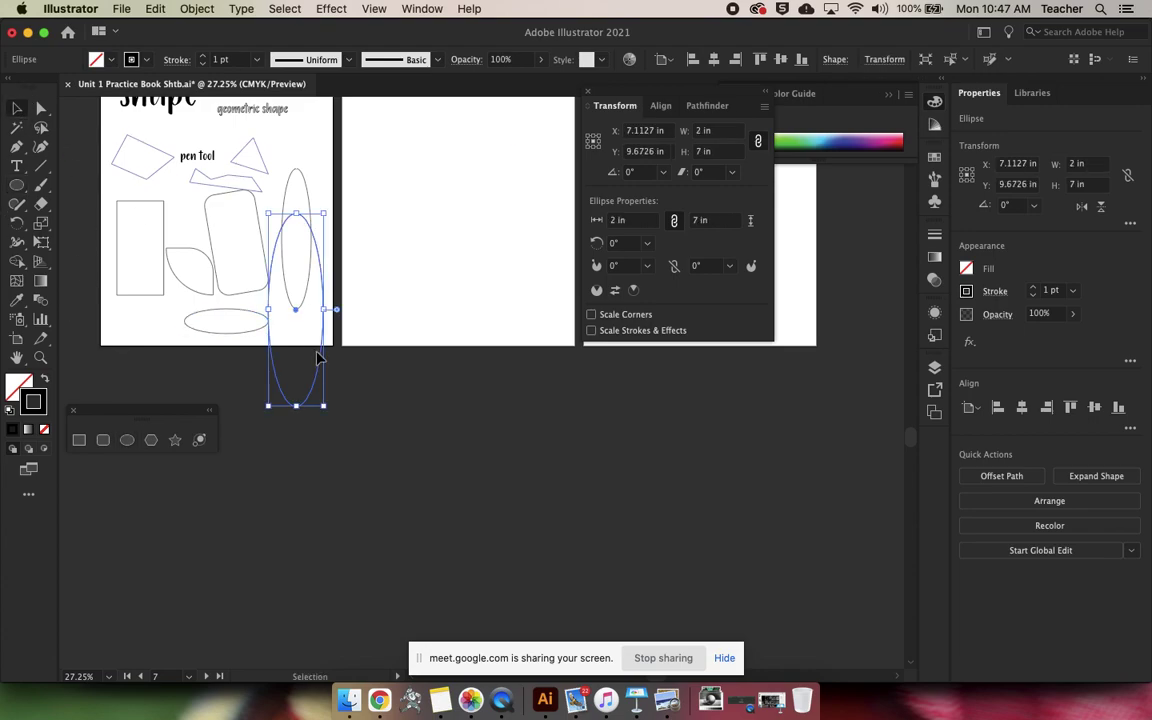
left_click_drag(320, 367, 321, 290)
left_click(313, 357)
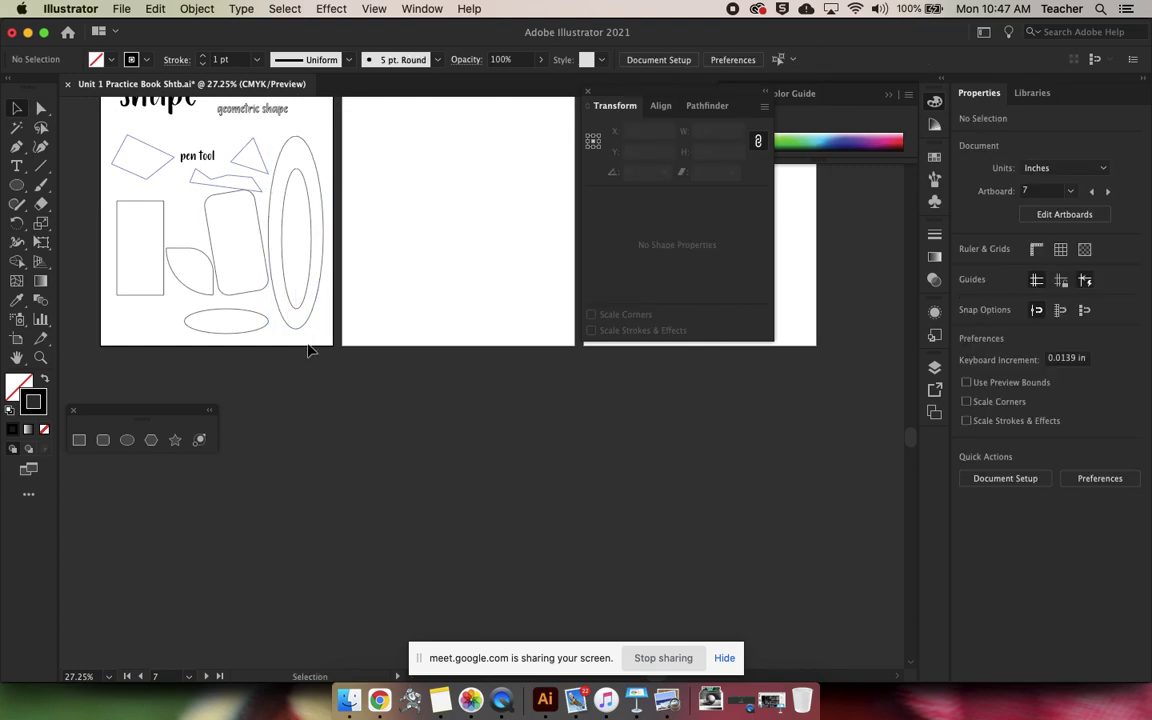
Draw a circle about 1.47 in across beneath the tall rectangle, beside the wide ellipse
key("l")
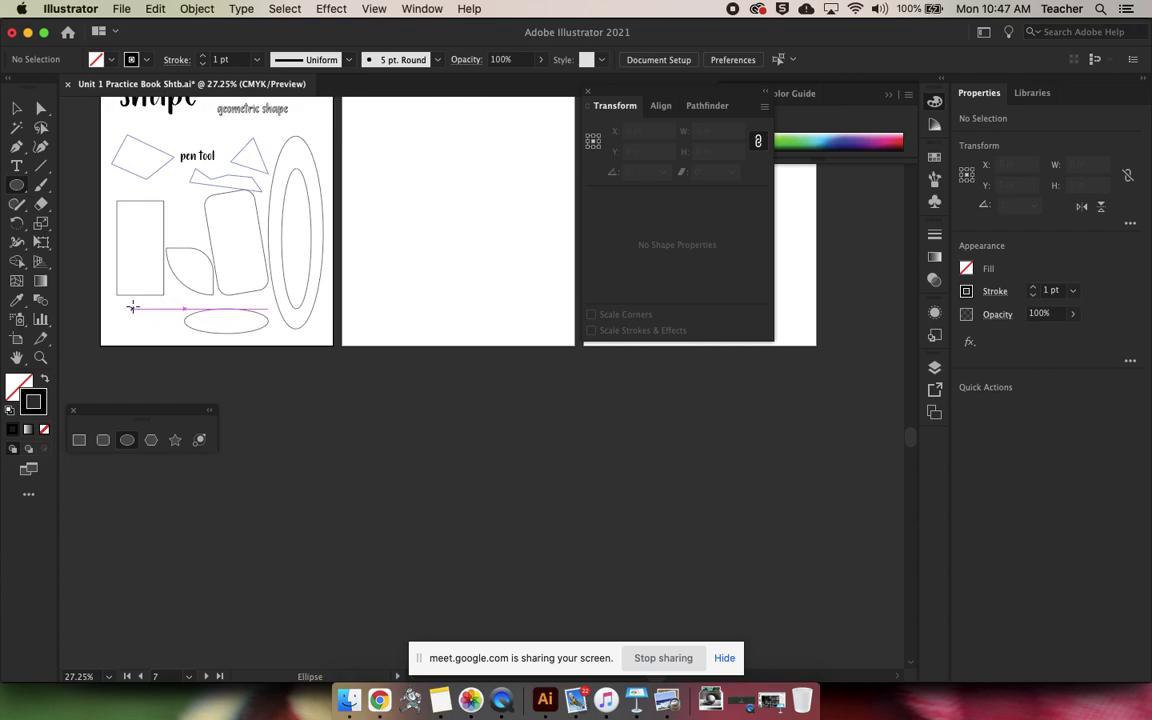
left_click_drag(122, 302, 163, 332)
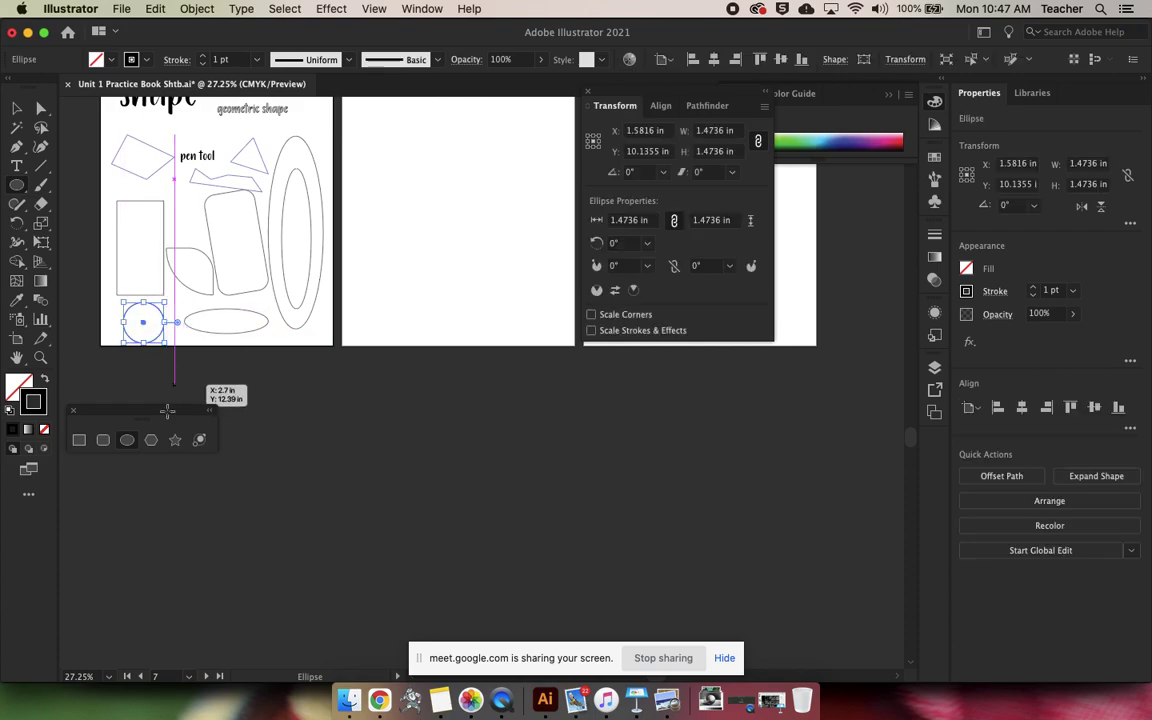
left_click(16, 110)
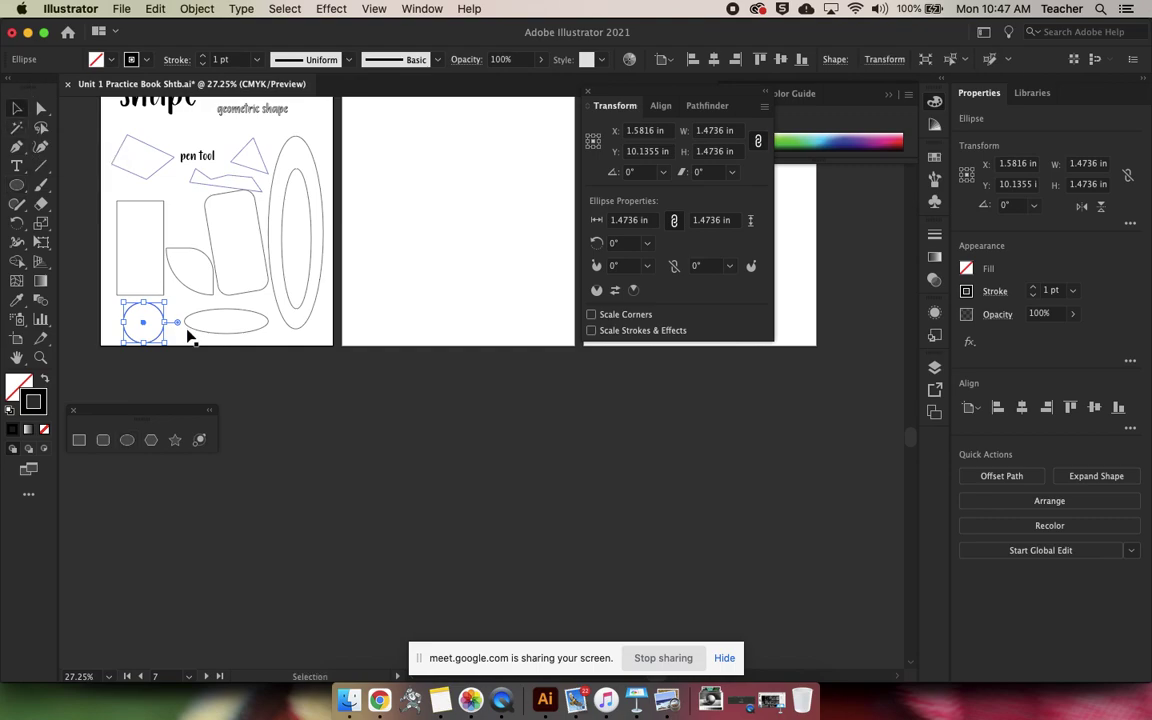
left_click(17, 186)
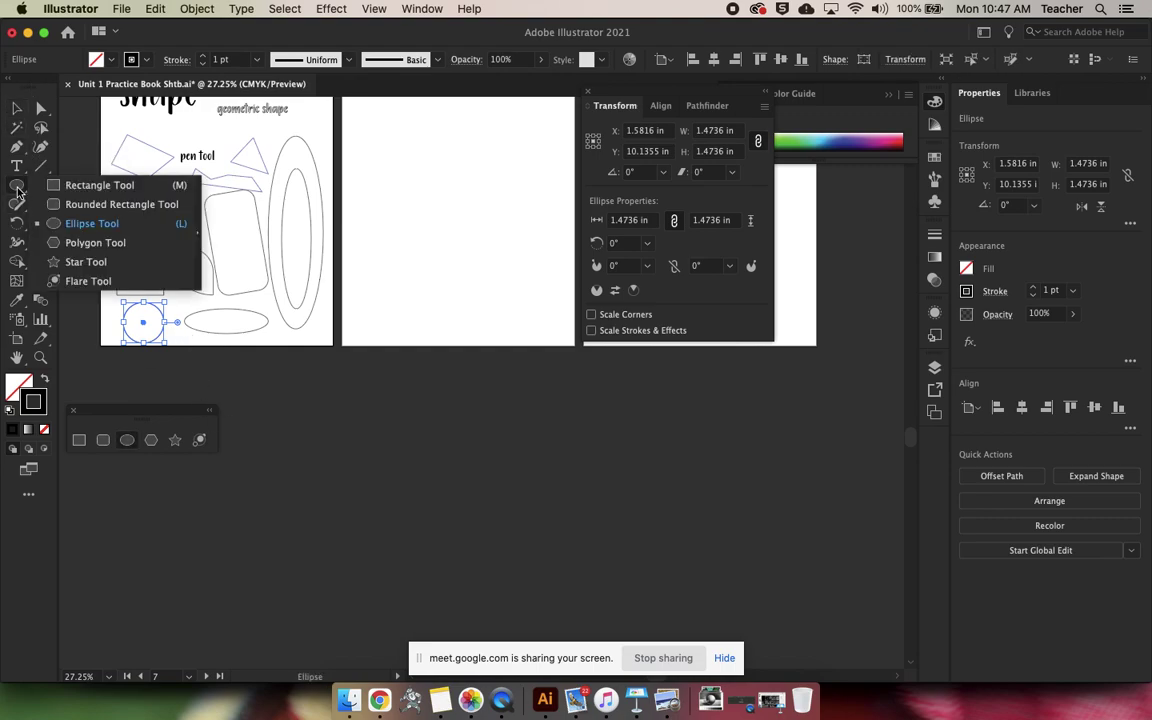
left_click(380, 703)
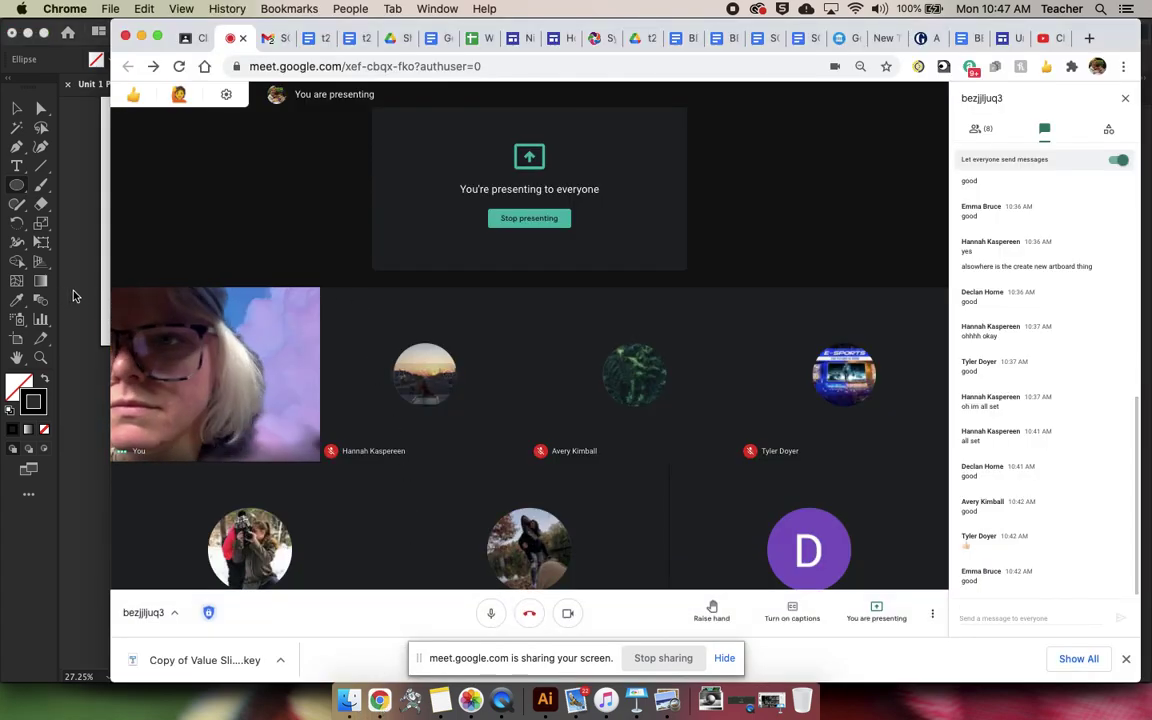
left_click(67, 262)
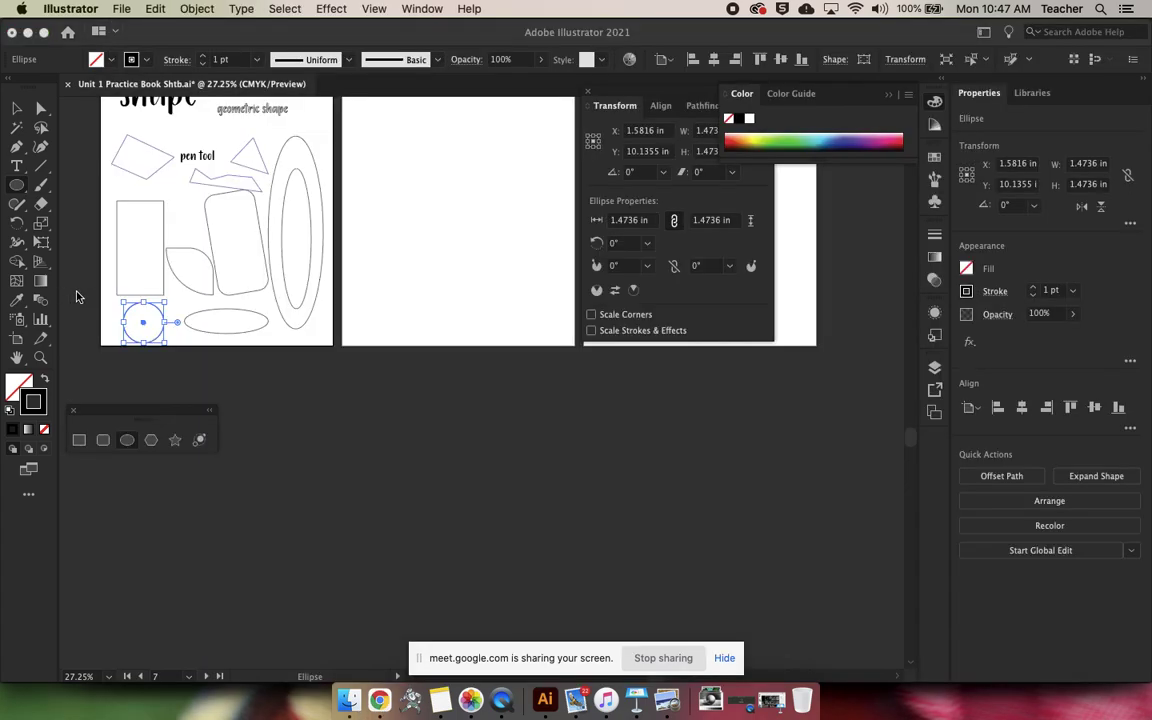
Move the tall rectangle, circle, wide ellipse and tilted rounded rectangle closer together
left_click(17, 110)
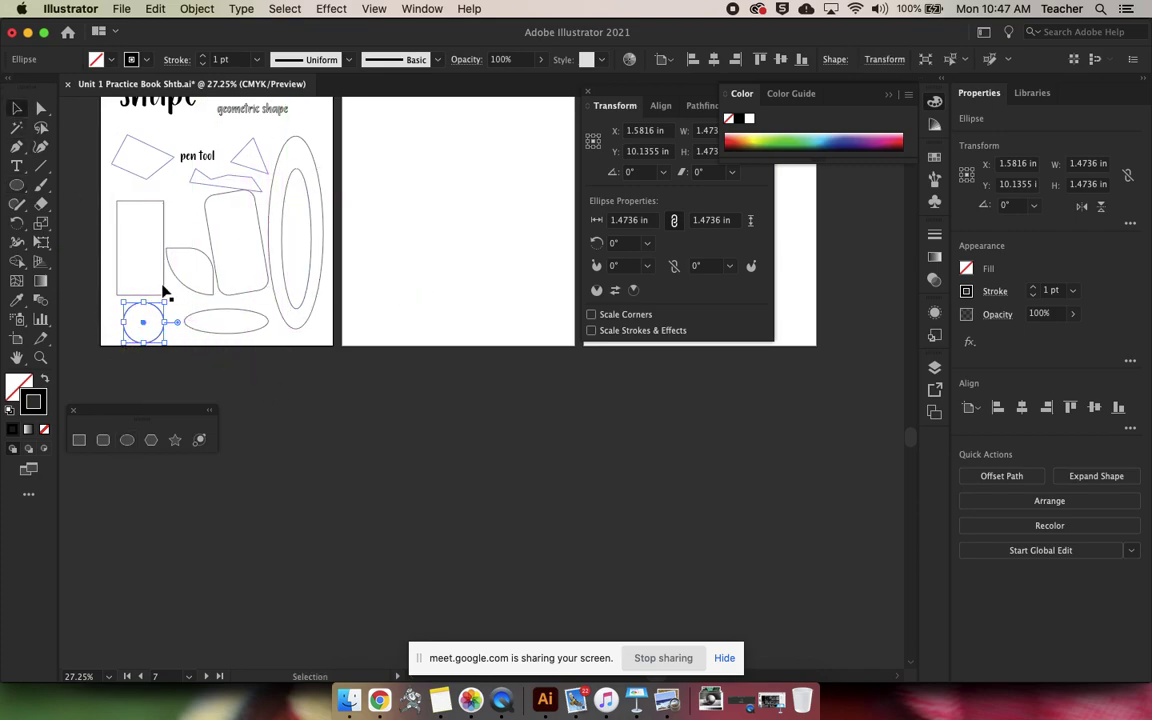
left_click_drag(165, 290, 175, 227)
left_click_drag(155, 326, 142, 272)
left_click_drag(242, 314, 169, 283)
left_click_drag(246, 292, 238, 313)
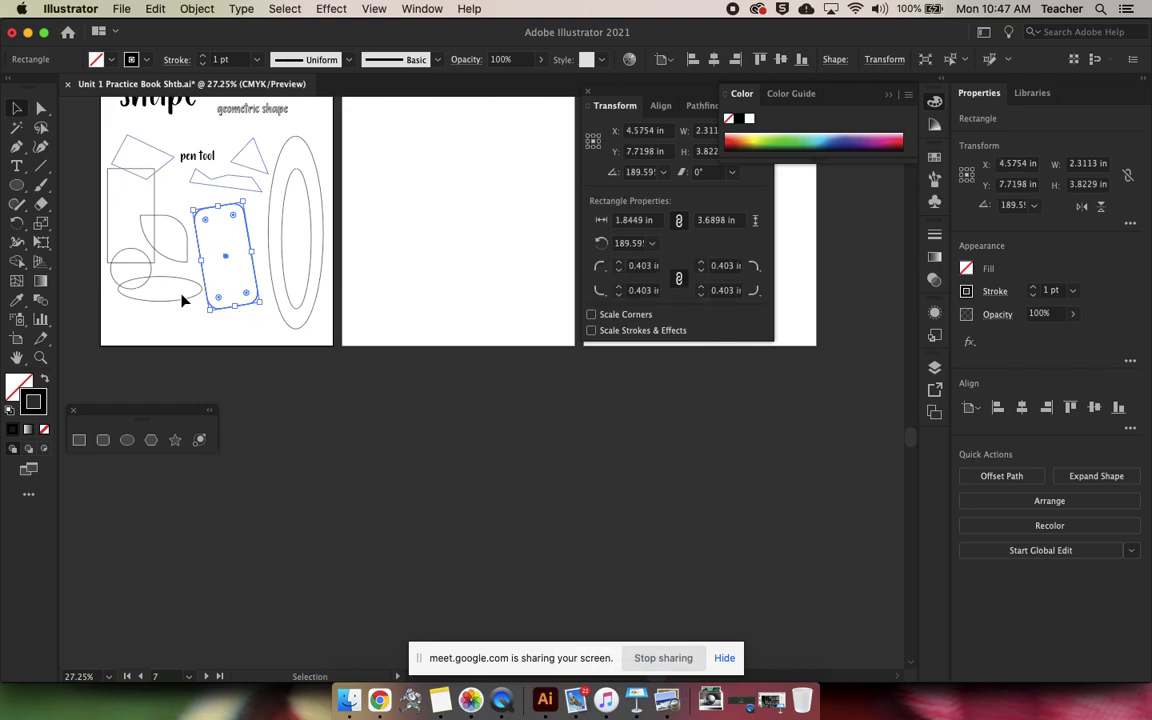
left_click_drag(17, 180, 54, 246)
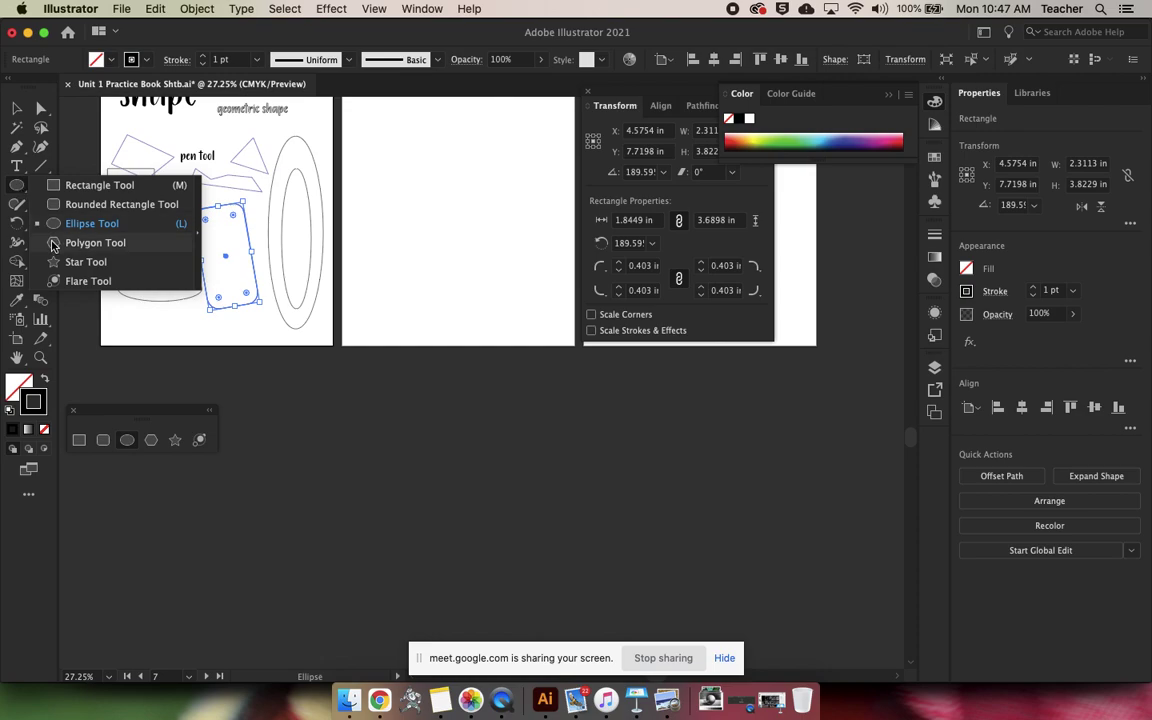
Create a 19-sided polygon at the artboard's lower-left, below the wide ellipse
left_click_drag(54, 246, 54, 244)
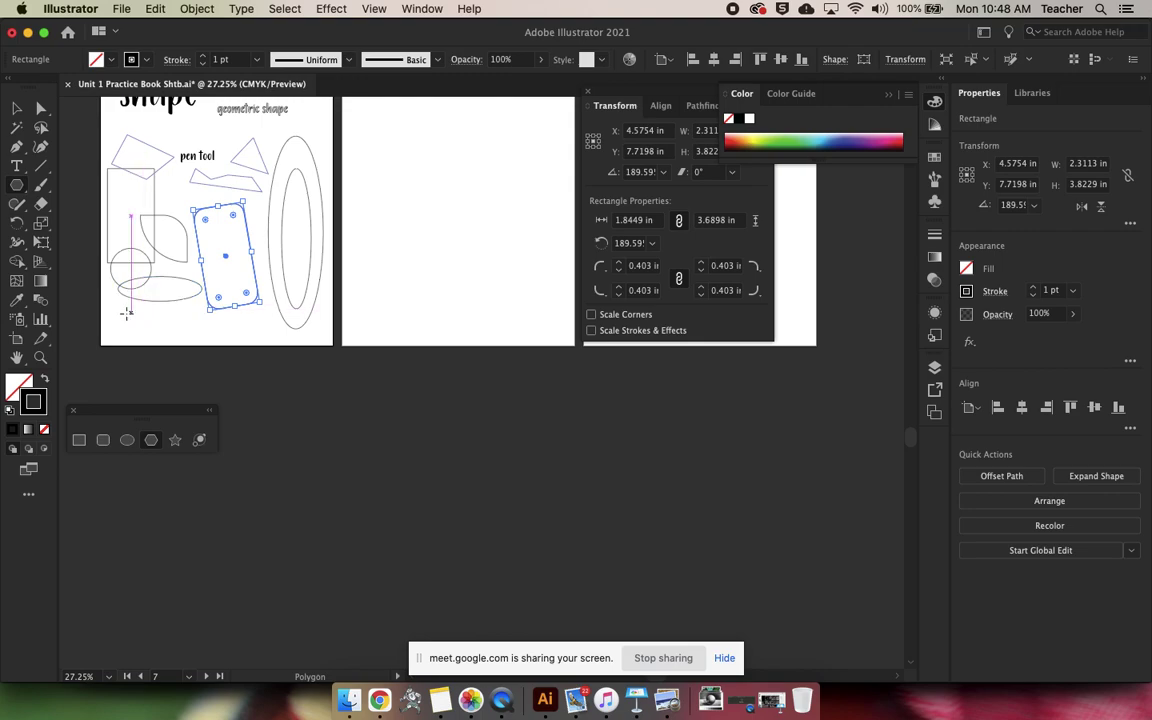
left_click(186, 320)
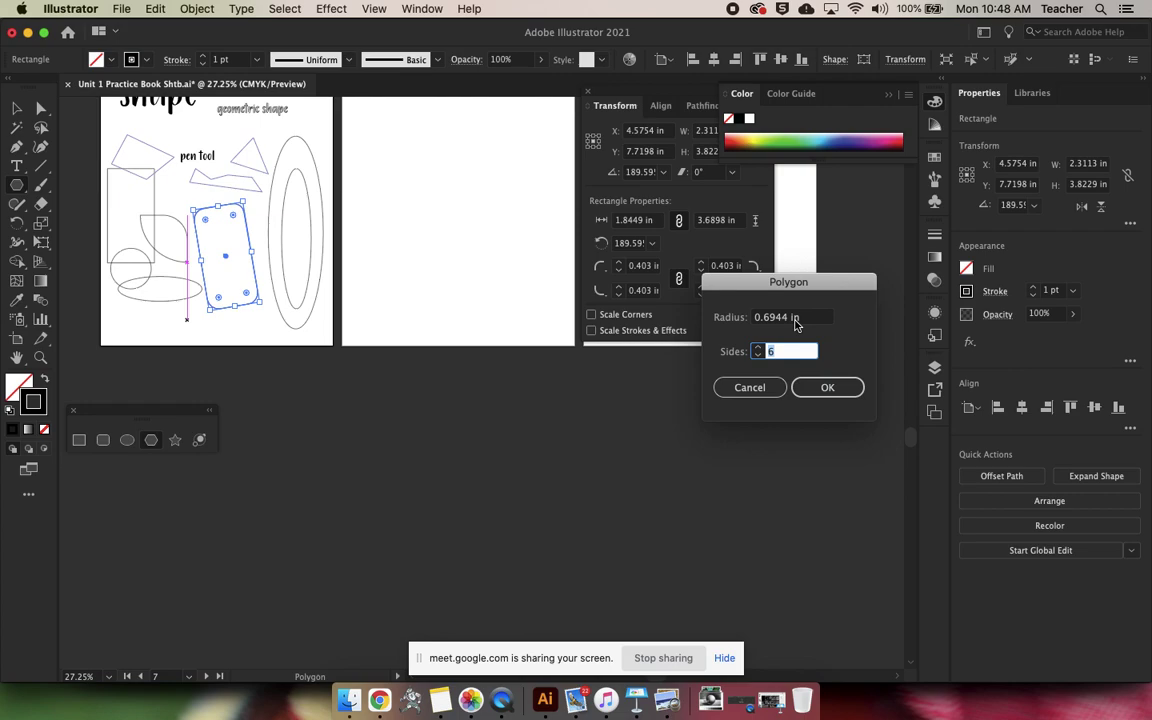
left_click(758, 356)
left_click(758, 356)
left_click(758, 356)
type("19")
left_click(818, 387)
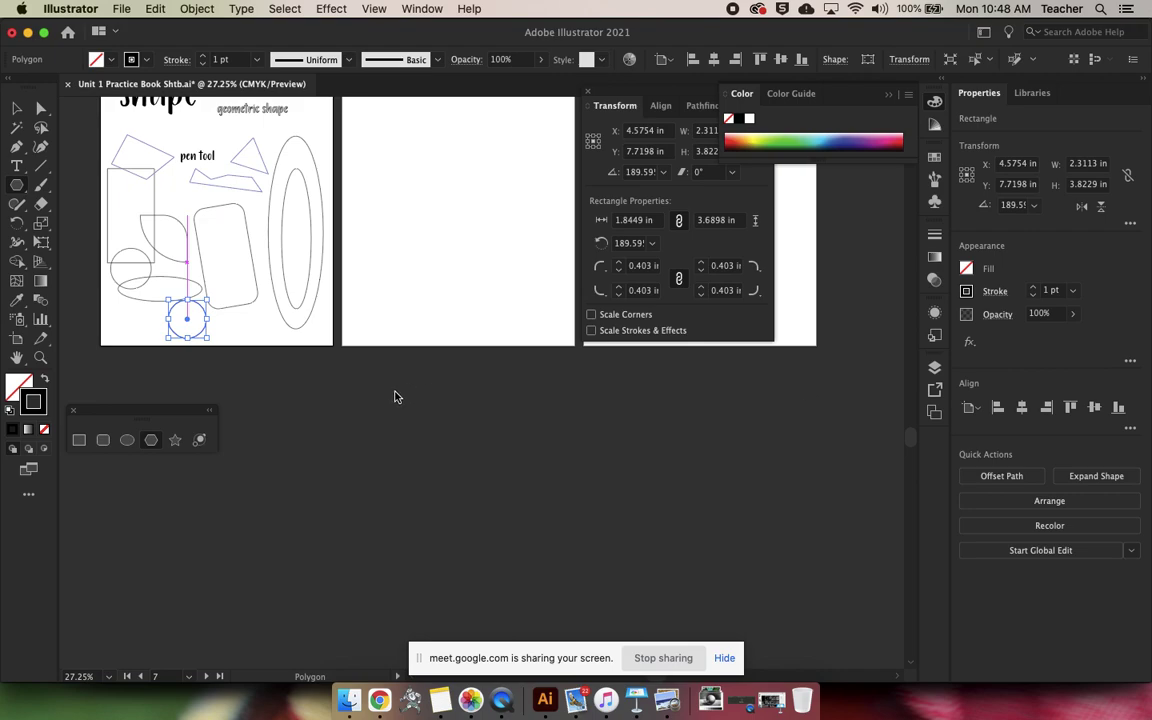
Draw a triangle beside the 19-sided polygon by reducing a dragged polygon to 3 sides
scroll(230, 342, "up", 5)
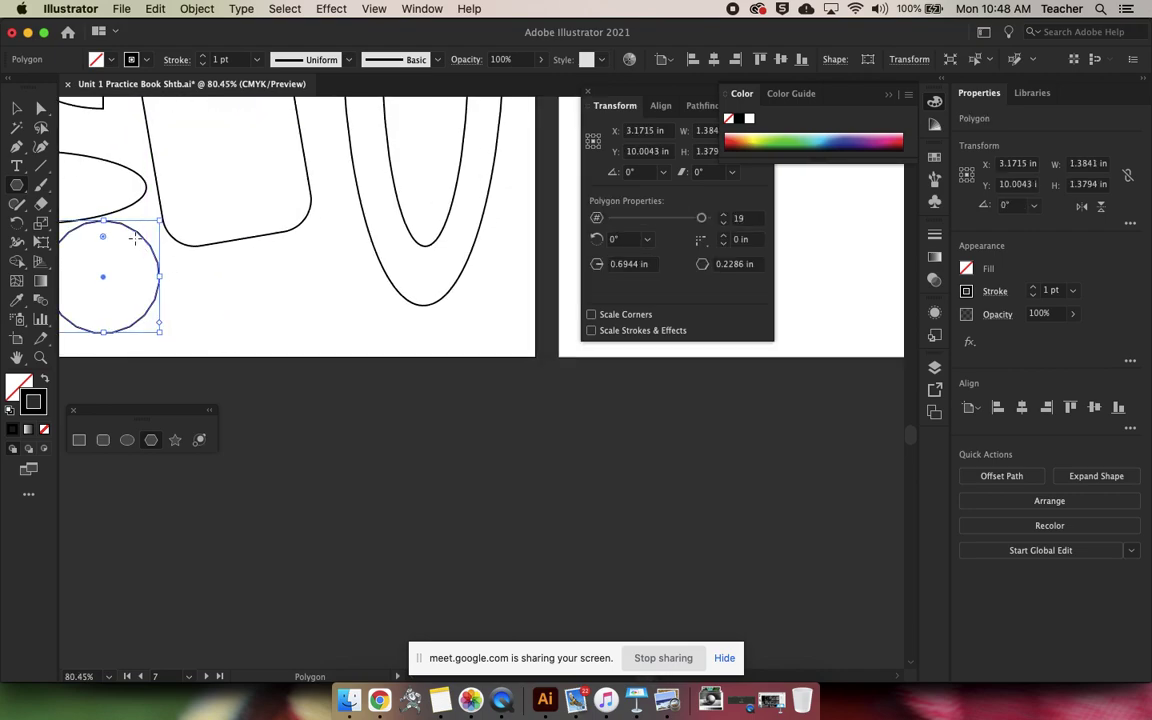
scroll(135, 238, "up", 3)
scroll(135, 238, "up", 3)
scroll(135, 238, "down", 9)
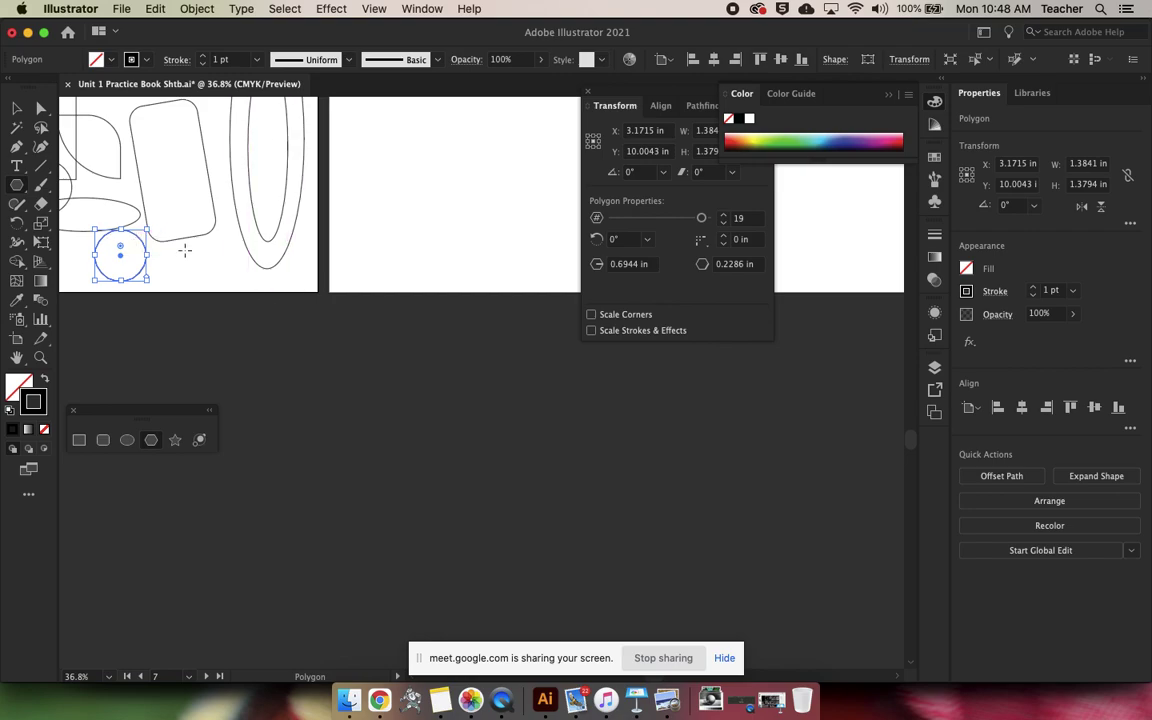
left_click_drag(184, 250, 228, 261)
key("Down")
key("Down")
key("Down")
key("Down")
key("Down")
key("Down")
key("Down")
key("Down")
key("Down")
key("Down")
key("Down")
key("Down")
key("Down")
key("Down")
key("Down")
key("Down")
key("Up")
key("Up")
key("Up")
key("Up")
key("Up")
key("Up")
key("Up")
key("Down")
key("Down")
key("Down")
key("Down")
key("Down")
key("Down")
key("Down")
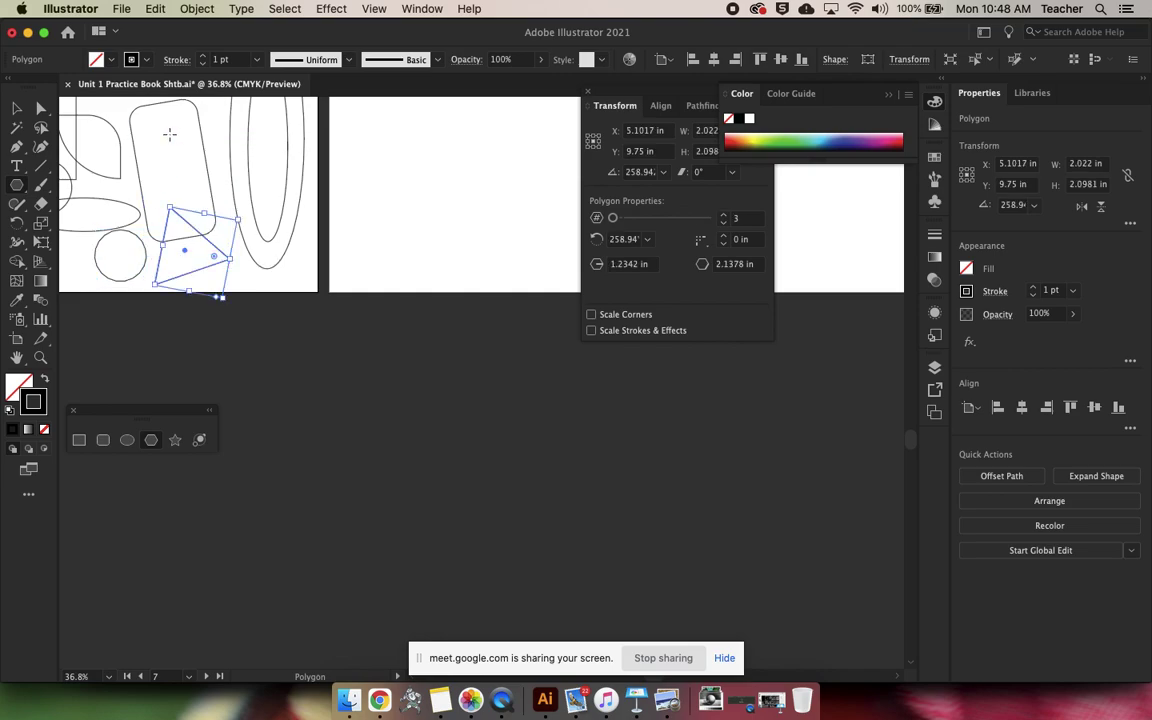
key("v")
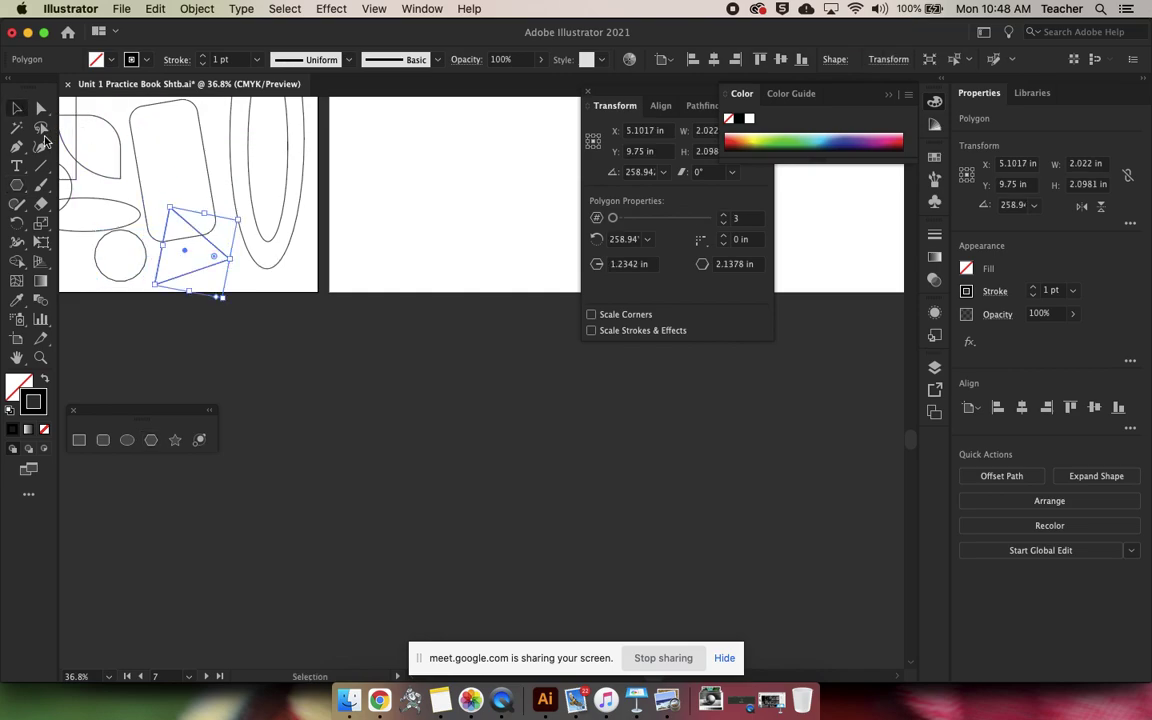
scroll(197, 321, "down", 3)
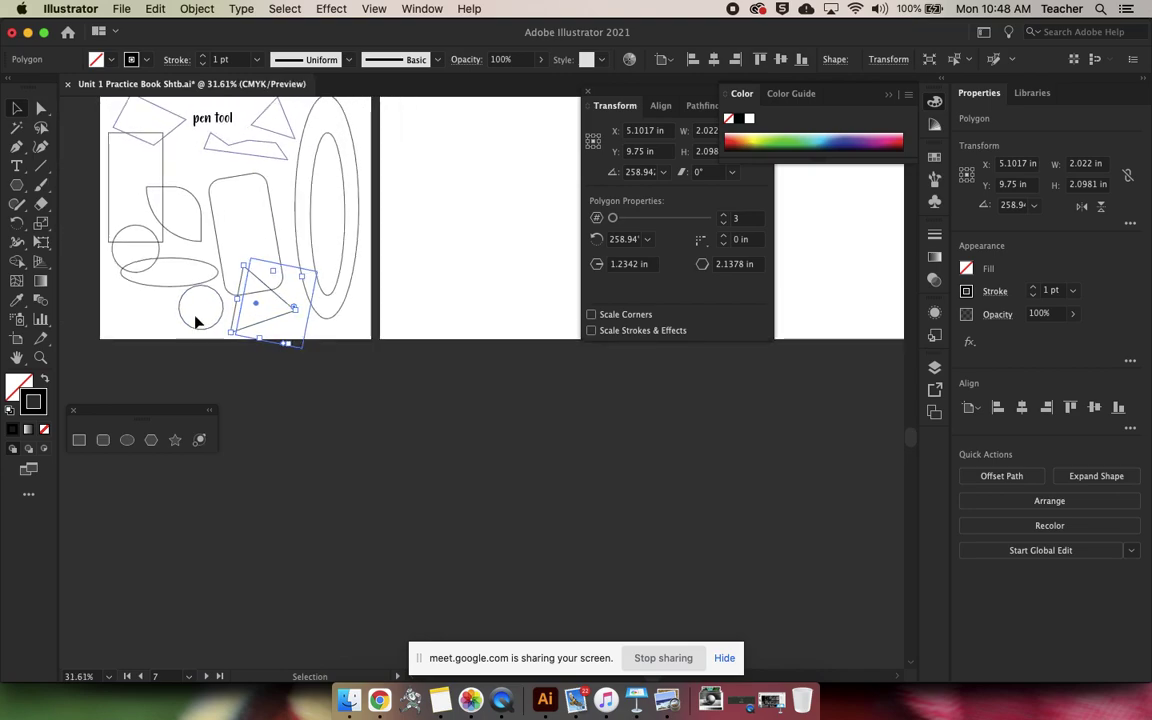
left_click(239, 373)
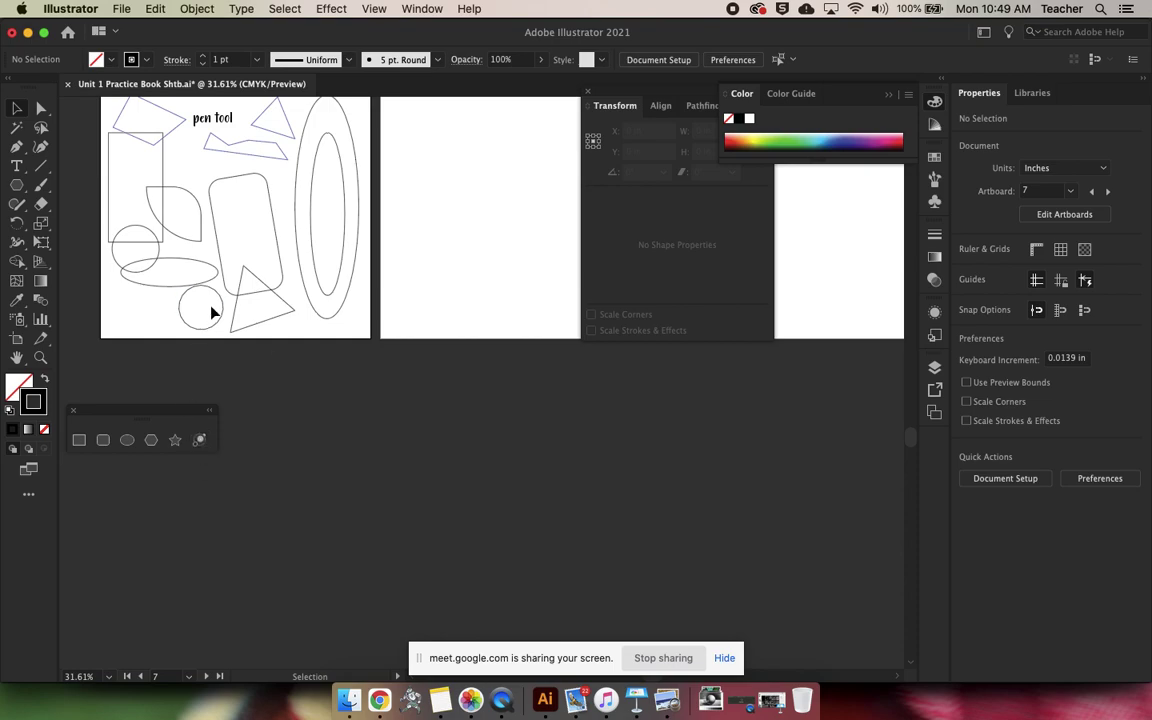
Choose the Star Tool and click the artboard to bring up the Star settings
left_click(176, 439)
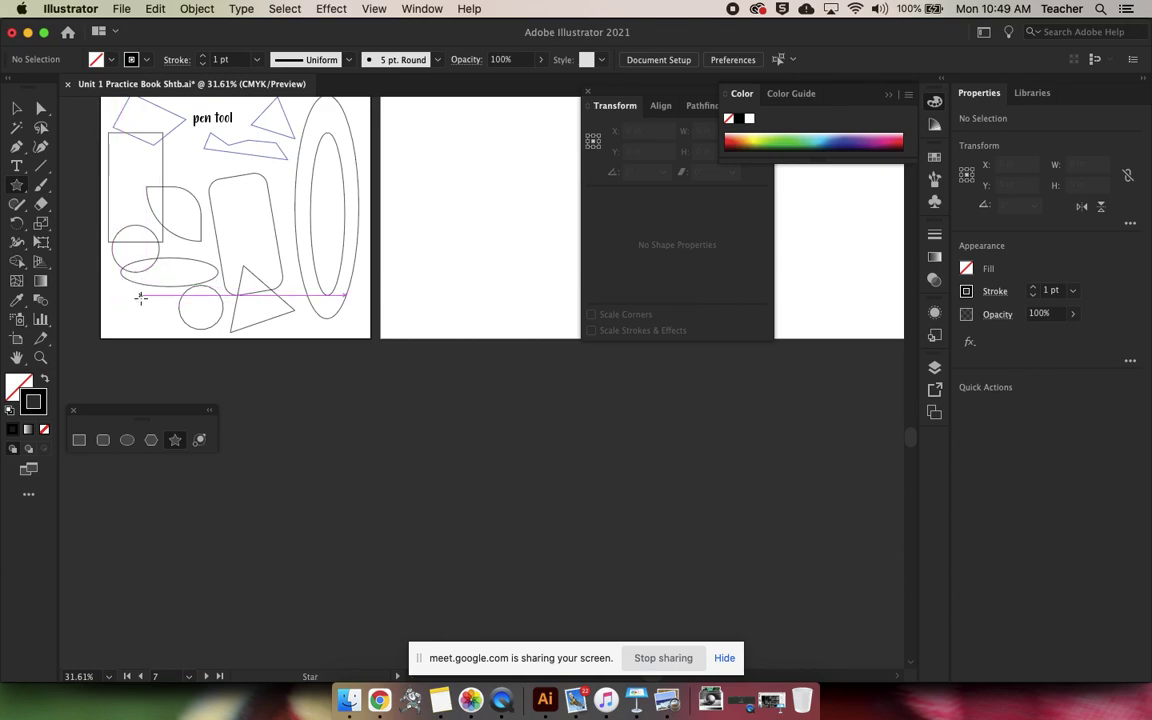
left_click(141, 297)
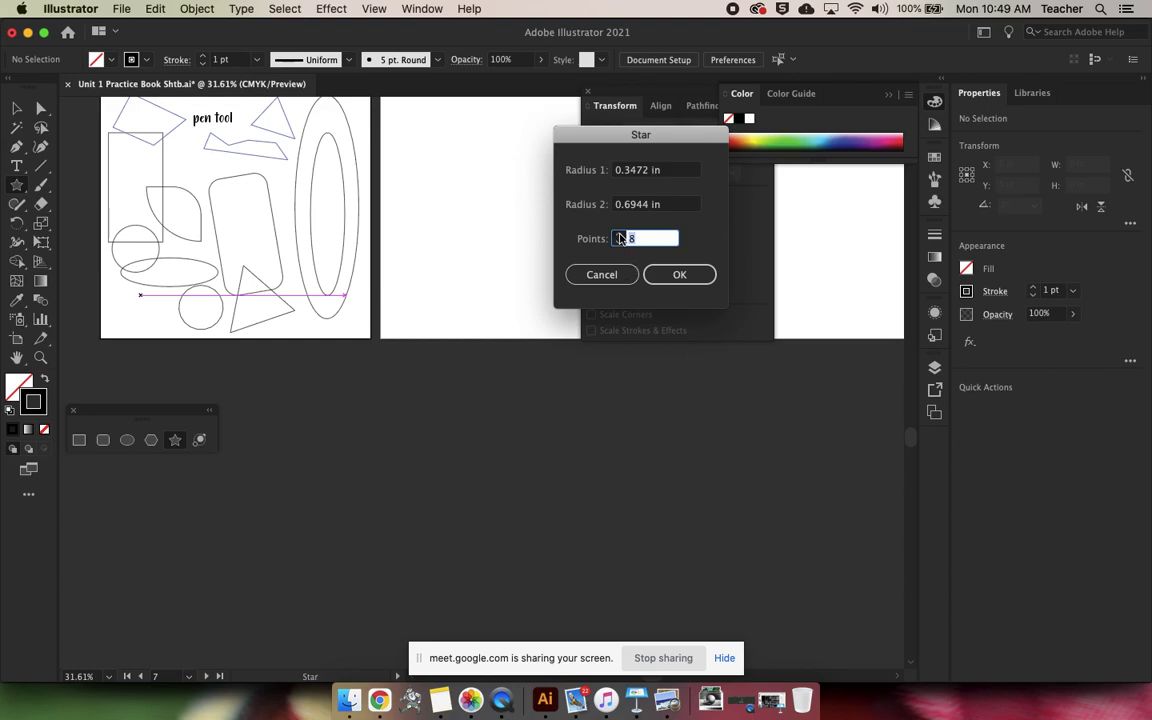
Enter the 12-point star's radii: 1 in for Radius 1 and 5 in for Radius 2
left_click(647, 205)
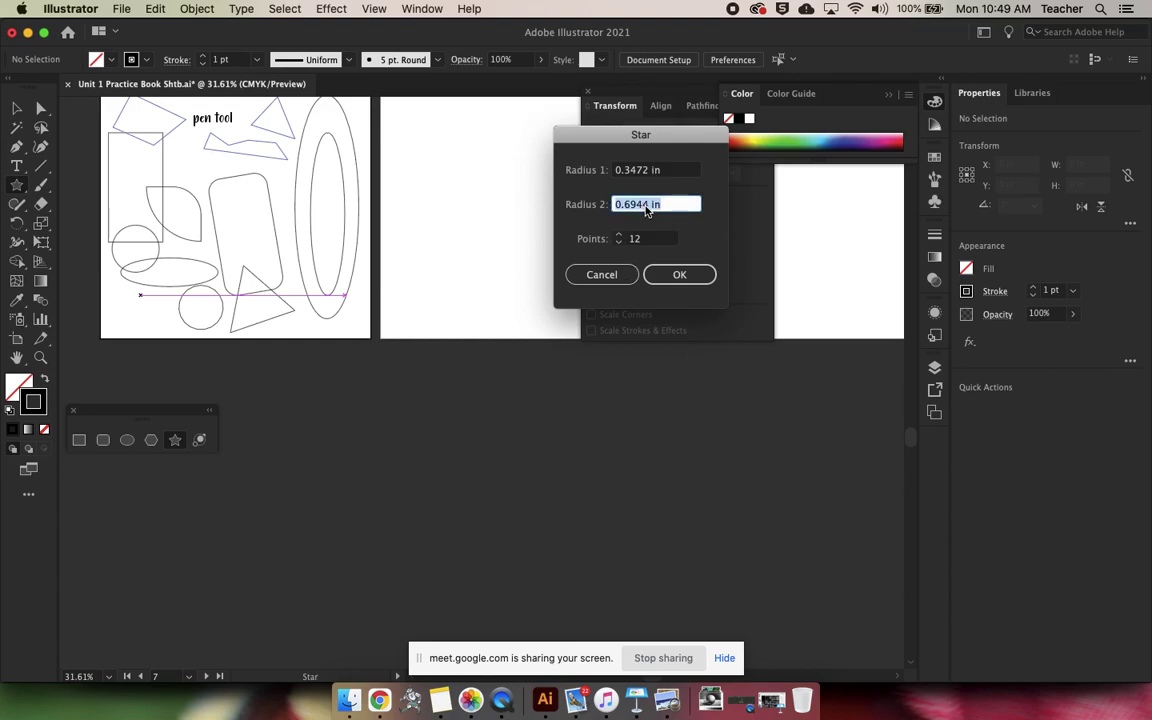
left_click(641, 171)
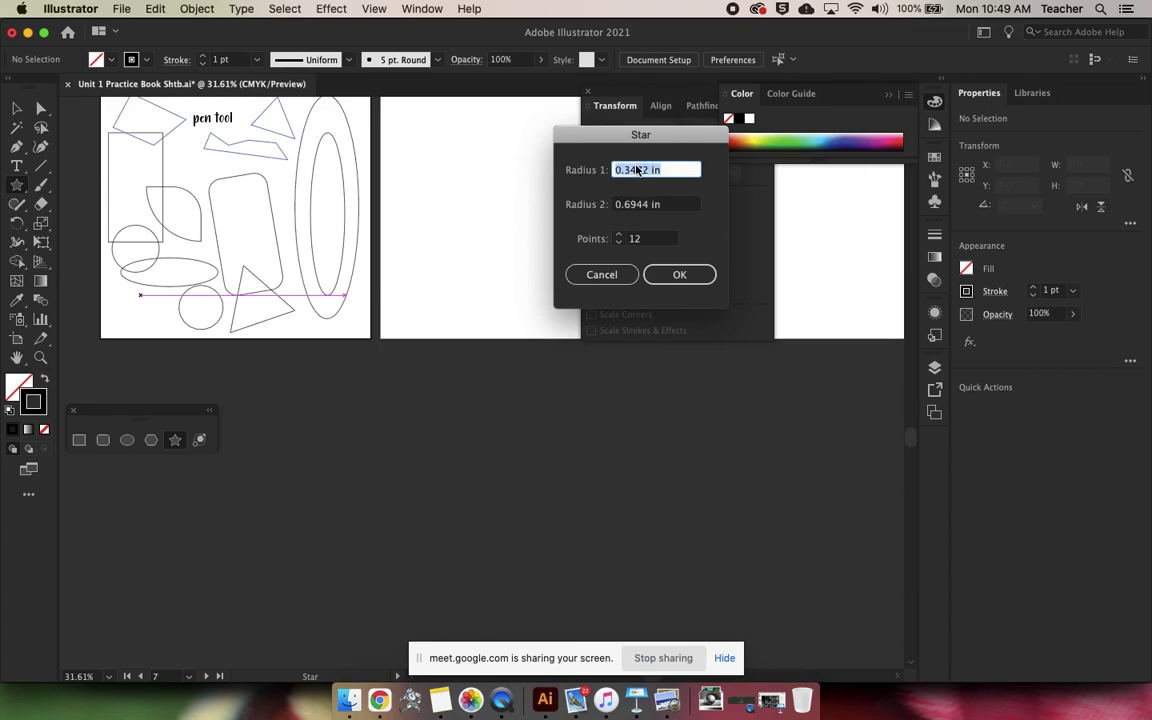
type("1")
left_click(632, 206)
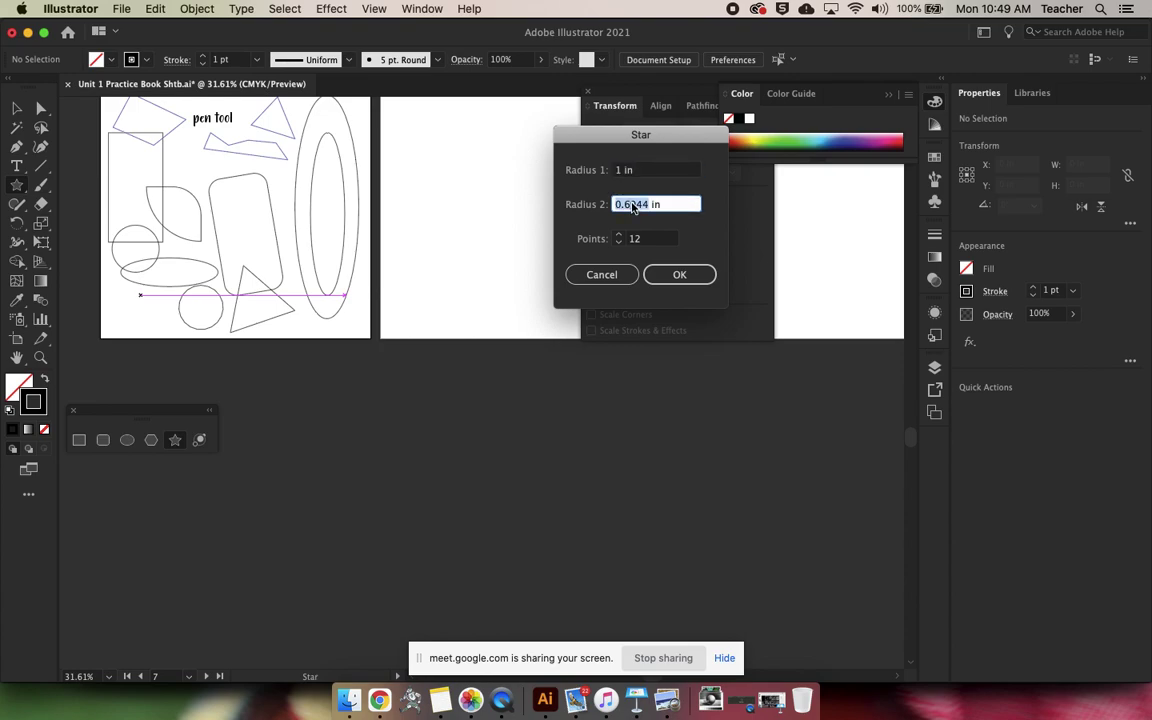
type("5")
Create the 12-point star and move it onto the second artboard
left_click(678, 275)
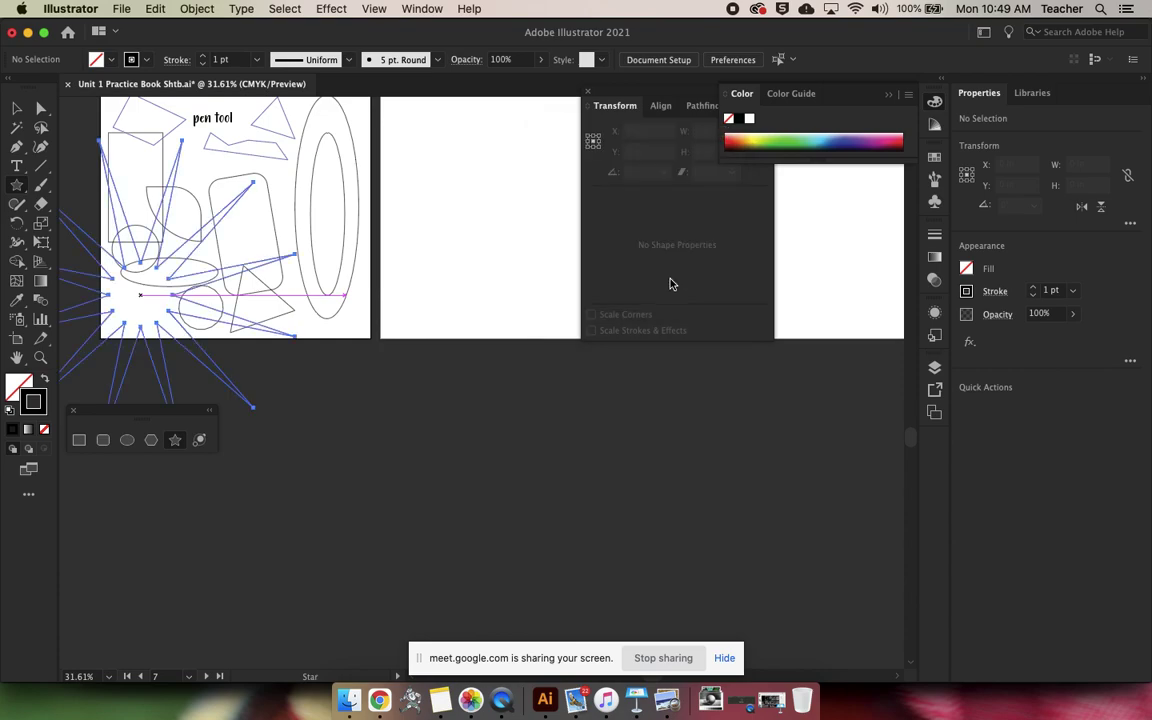
left_click(16, 107)
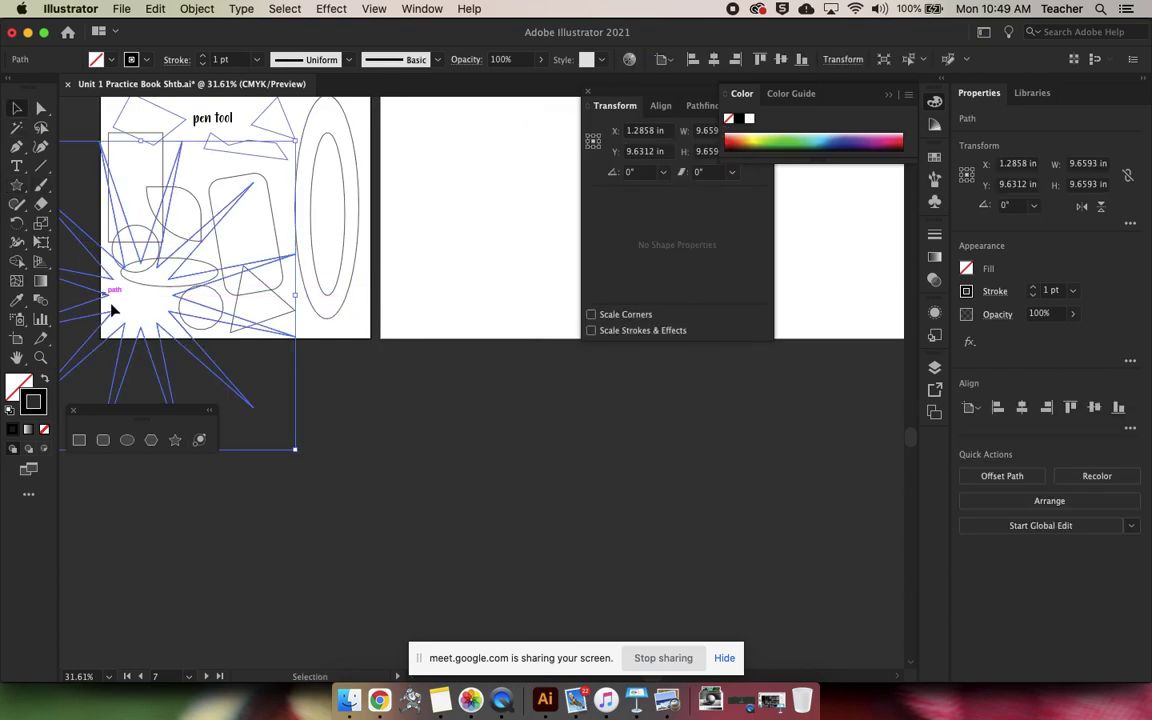
left_click_drag(177, 301, 521, 183)
scroll(521, 183, "down", 5)
scroll(521, 184, "up", 8)
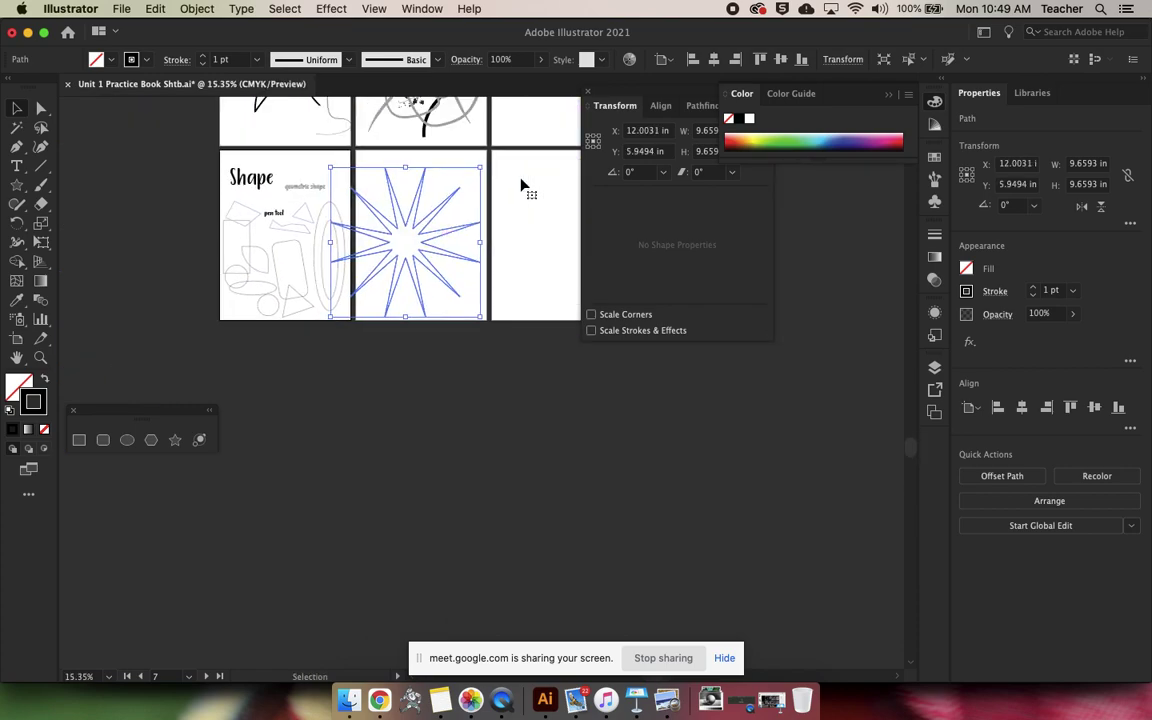
Shrink the star to about 5.4 in wide and position it on the second artboard
left_click_drag(259, 316, 304, 289)
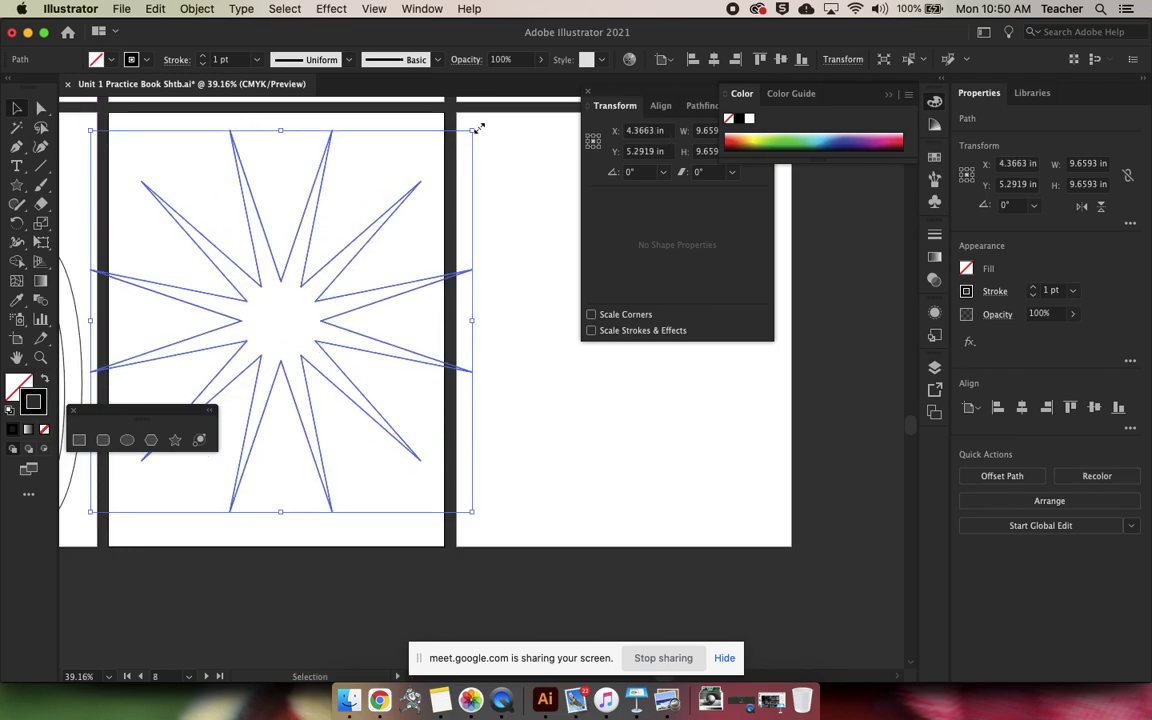
left_click_drag(474, 128, 306, 298)
left_click_drag(220, 378, 283, 247)
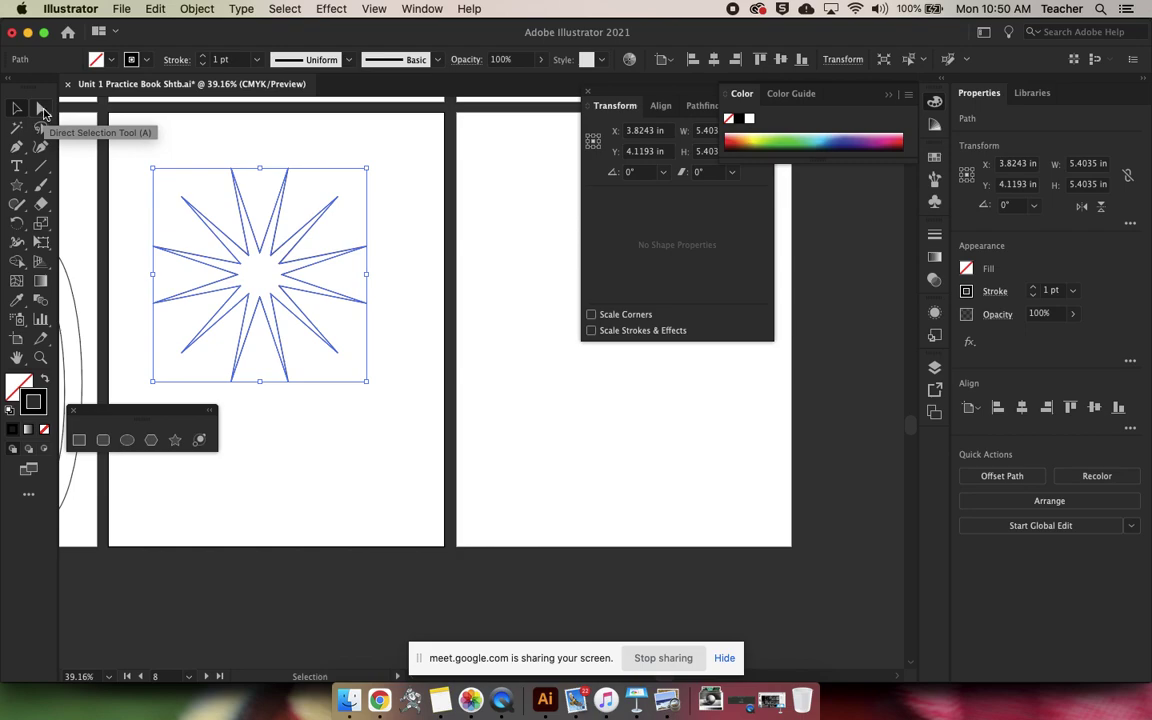
Bring the Google Meet call in Chrome to the front
left_click(379, 700)
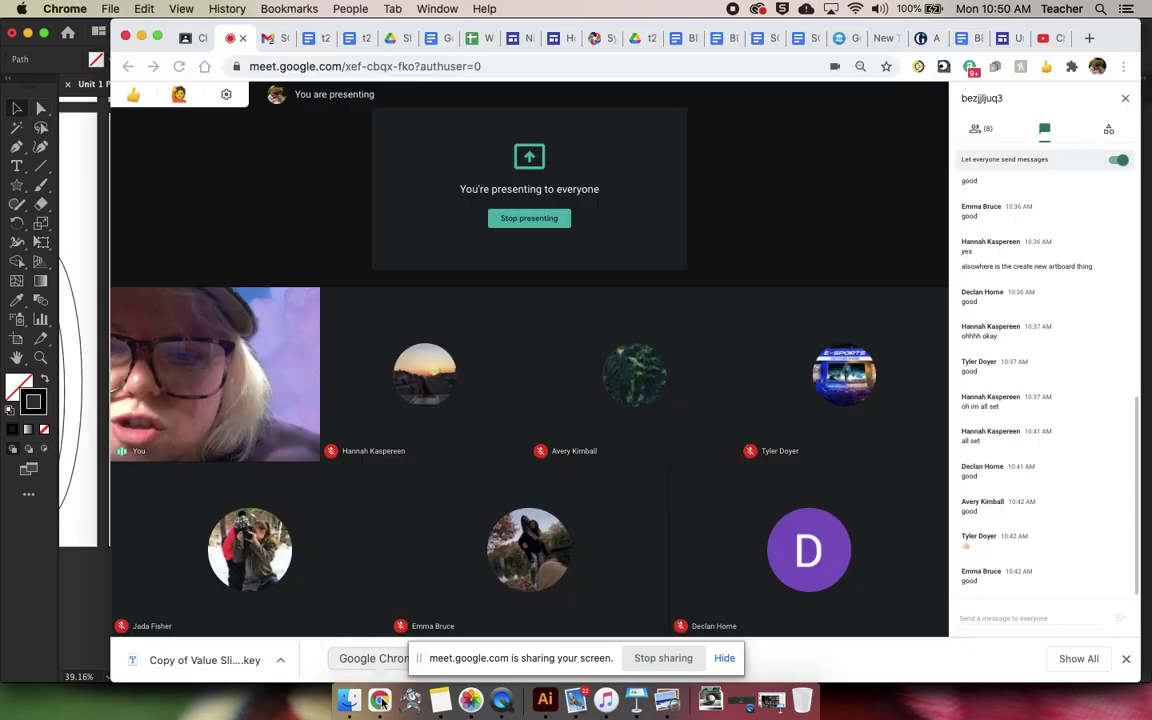
mouse_move(455, 376)
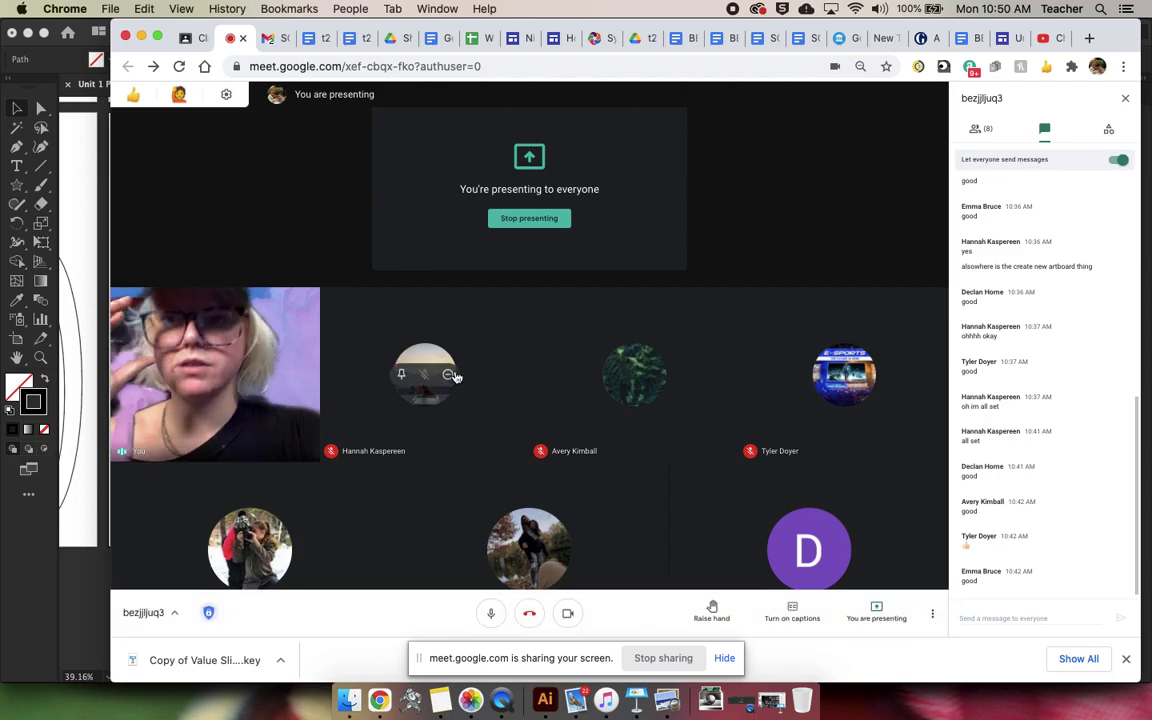
mouse_move(655, 355)
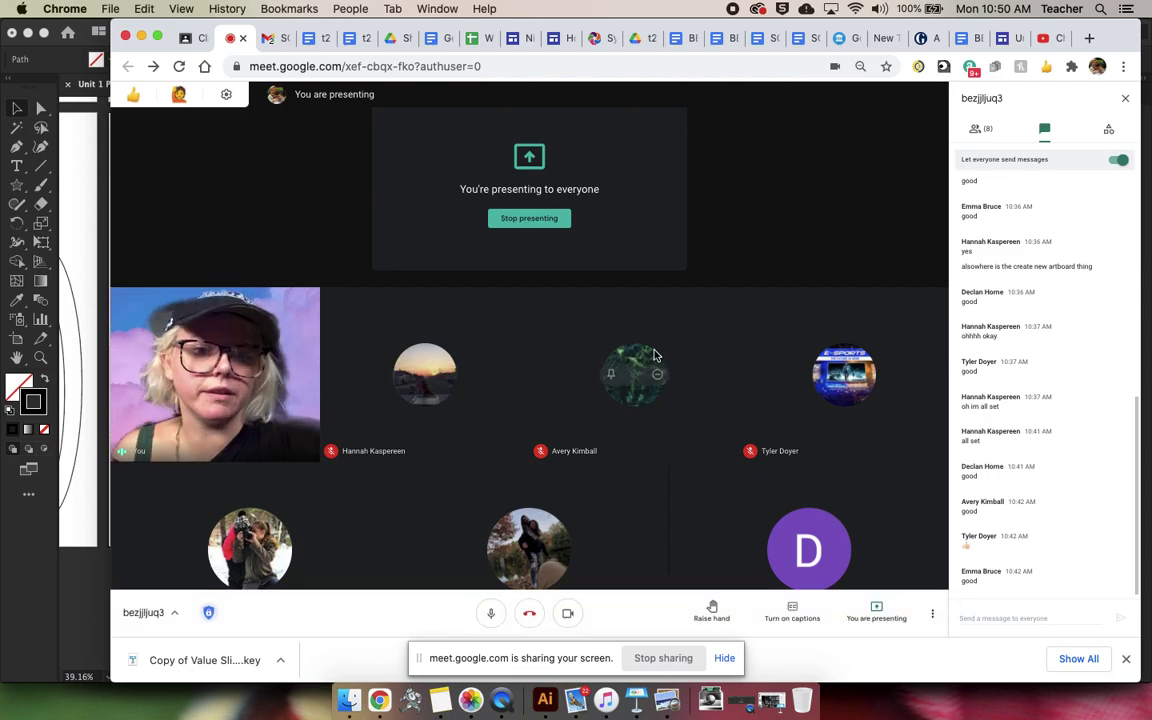